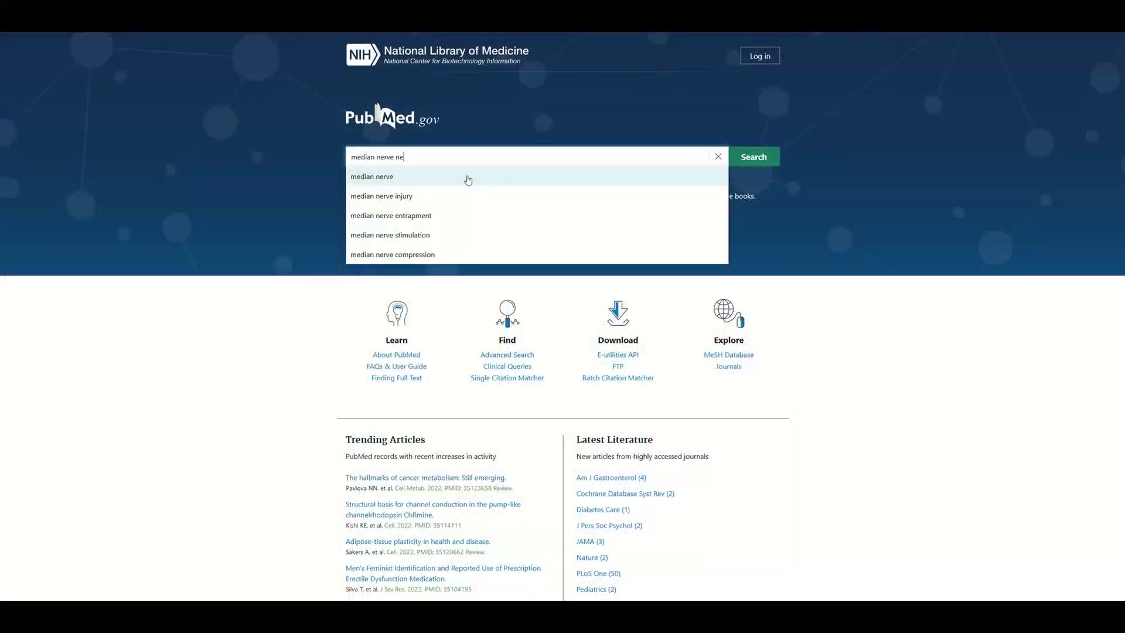
- Search PubMed for 'median nerve neurovascular bundle' and open the median artery of the forearm article
text(urovascular bundle)
key(Return)
scroll(118, 211, down, 1)
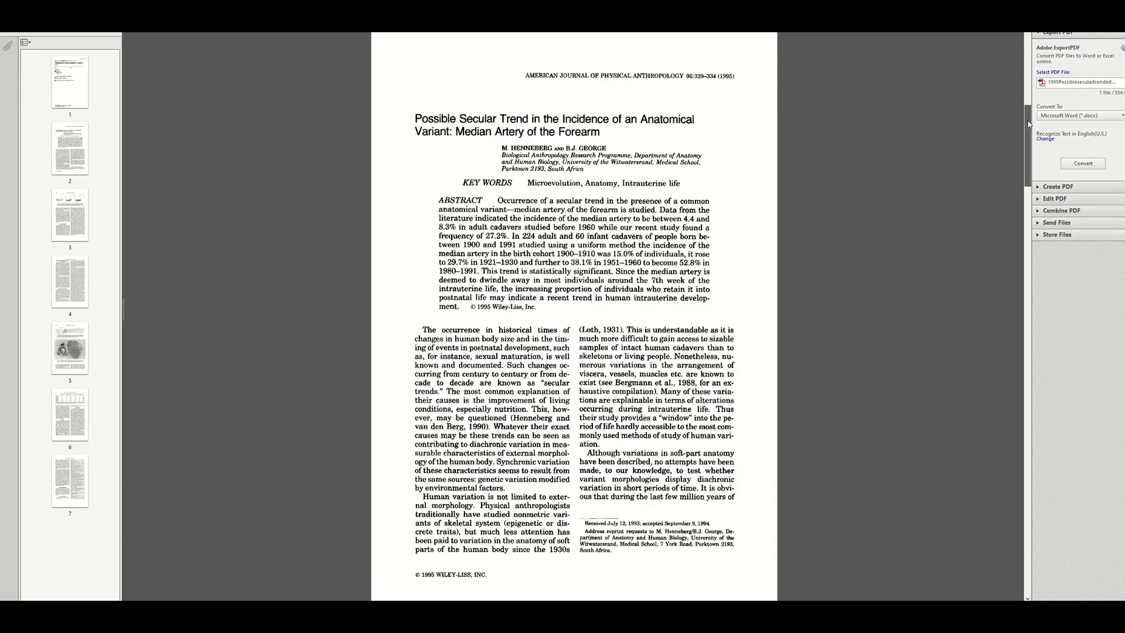
drag(1028, 128, 1032, 373)
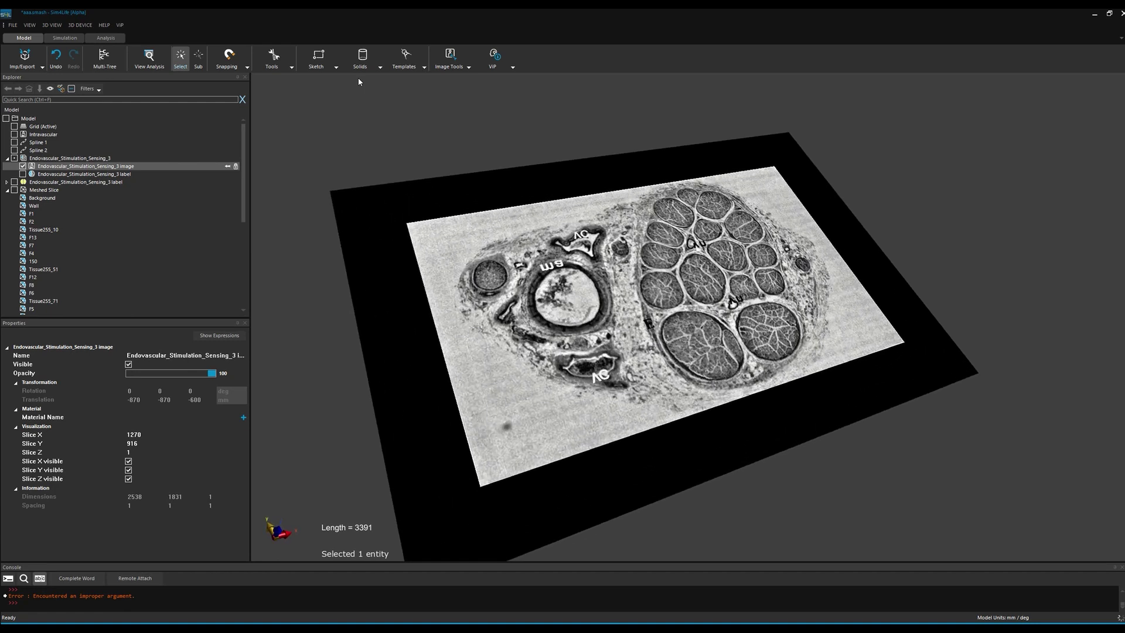
- Import the Intravascular.PNG cross-section image and select it
click(47, 175)
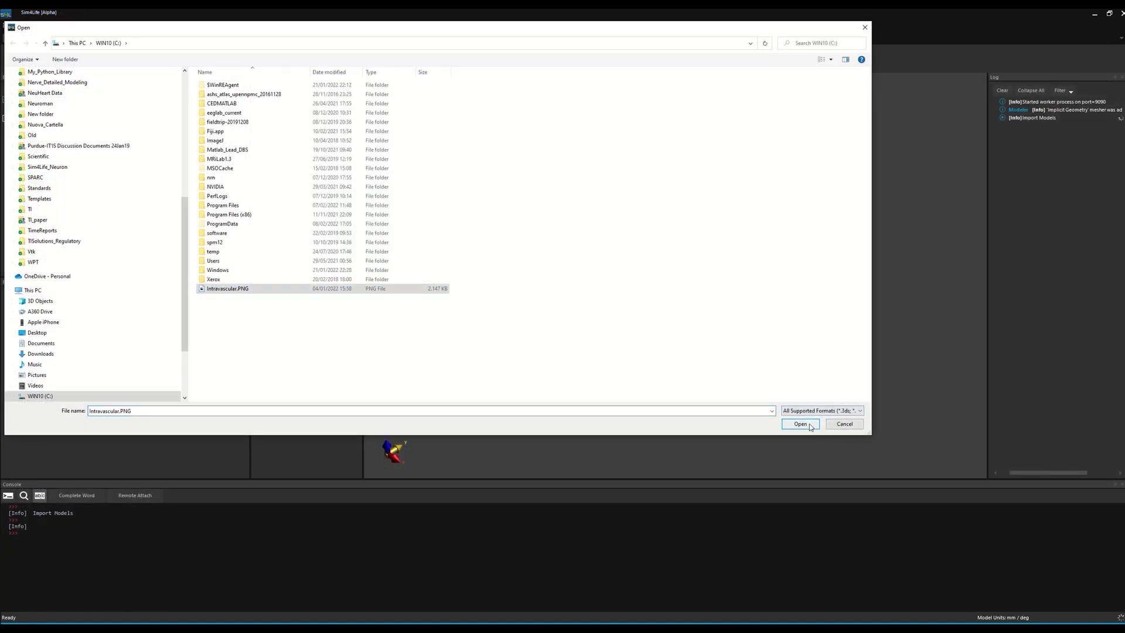
click(800, 423)
click(631, 424)
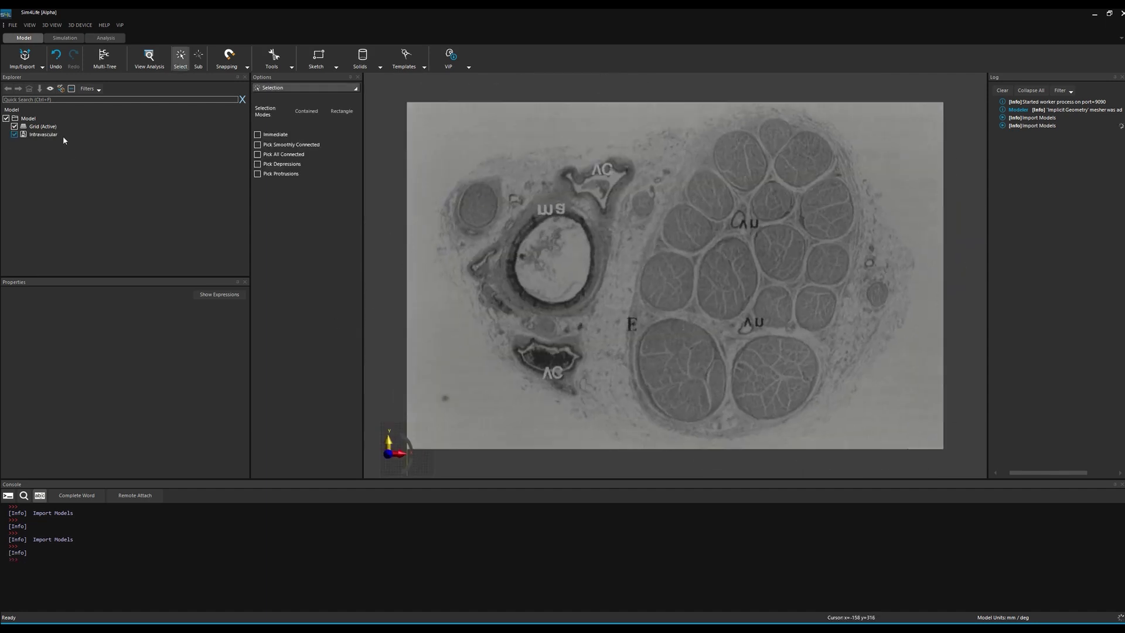
click(52, 138)
- Draw a spline around the nerve's fascicle region
click(335, 67)
click(410, 94)
click(786, 111)
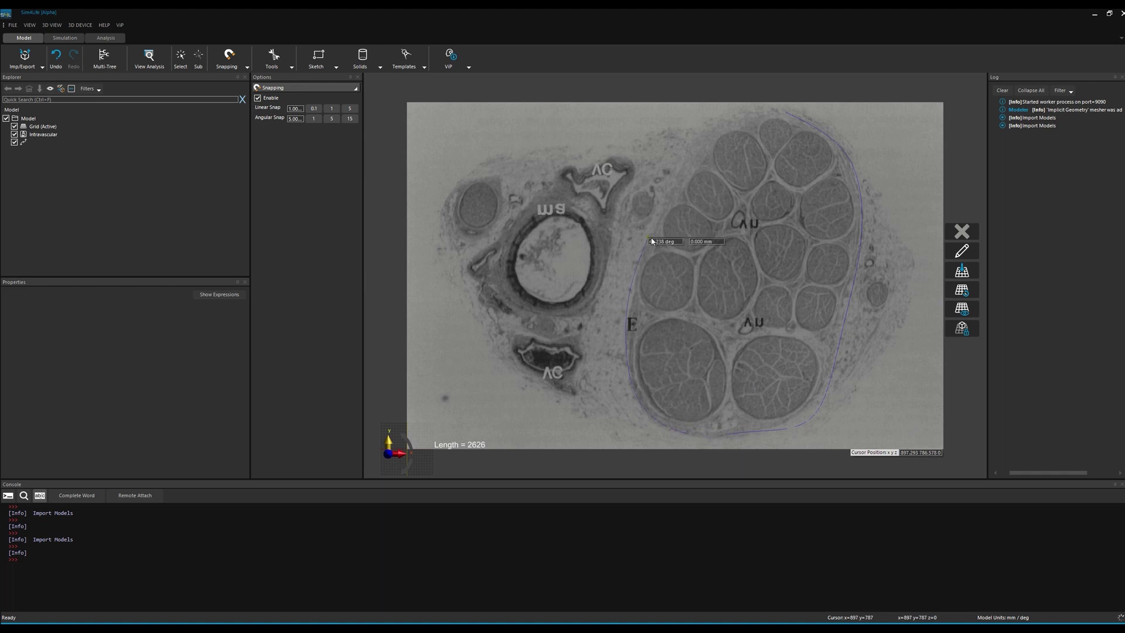
click(735, 118)
key(Return)
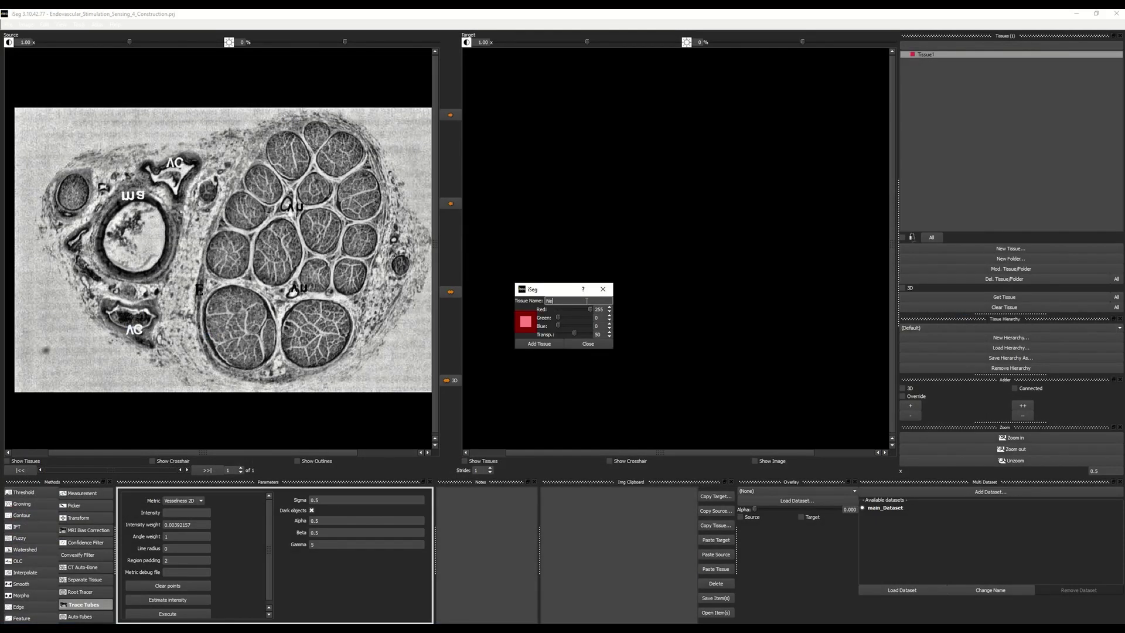
- Add a Nerve tissue and fill its region with a closed freehand contour
click(539, 344)
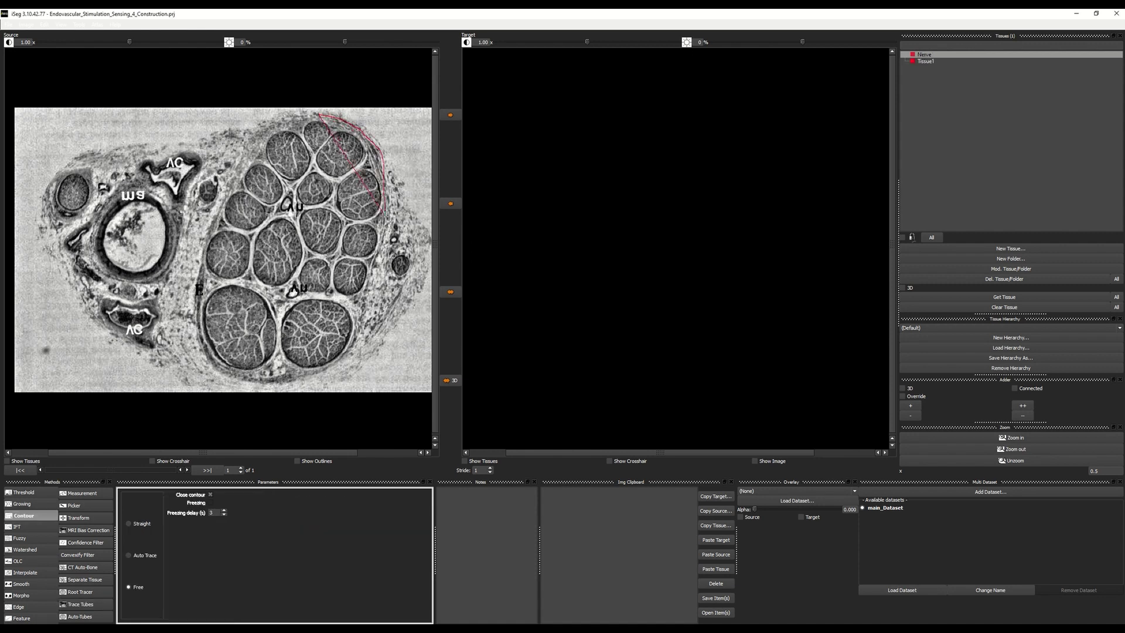
drag(194, 305, 196, 302)
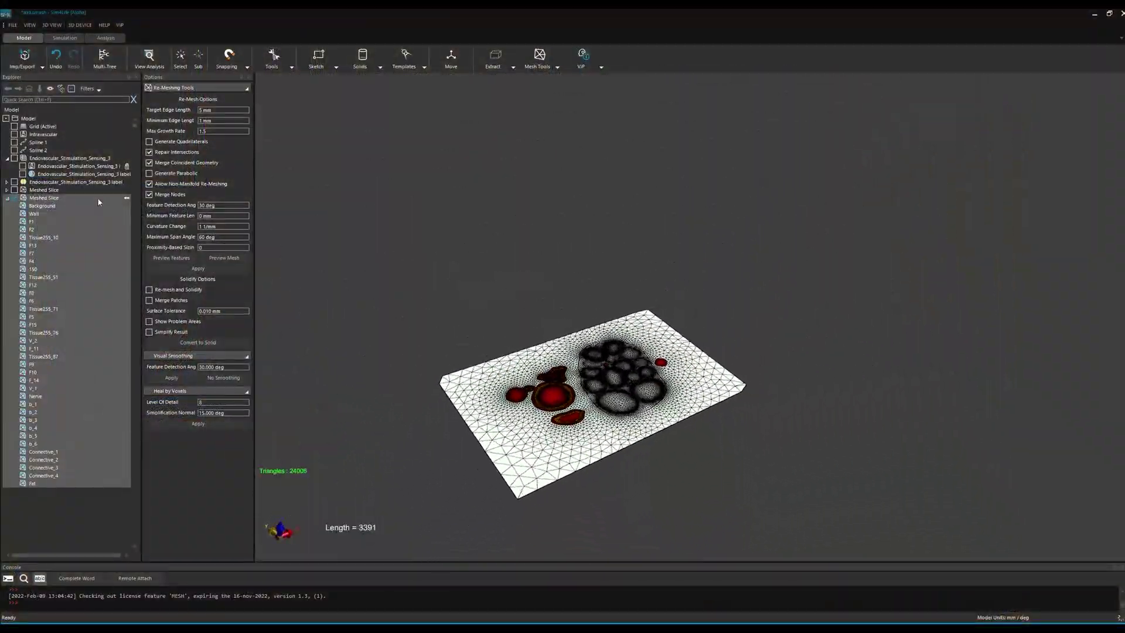
- Pick a modelling tool from the Tools list to work on the stent mesh
click(291, 67)
click(454, 94)
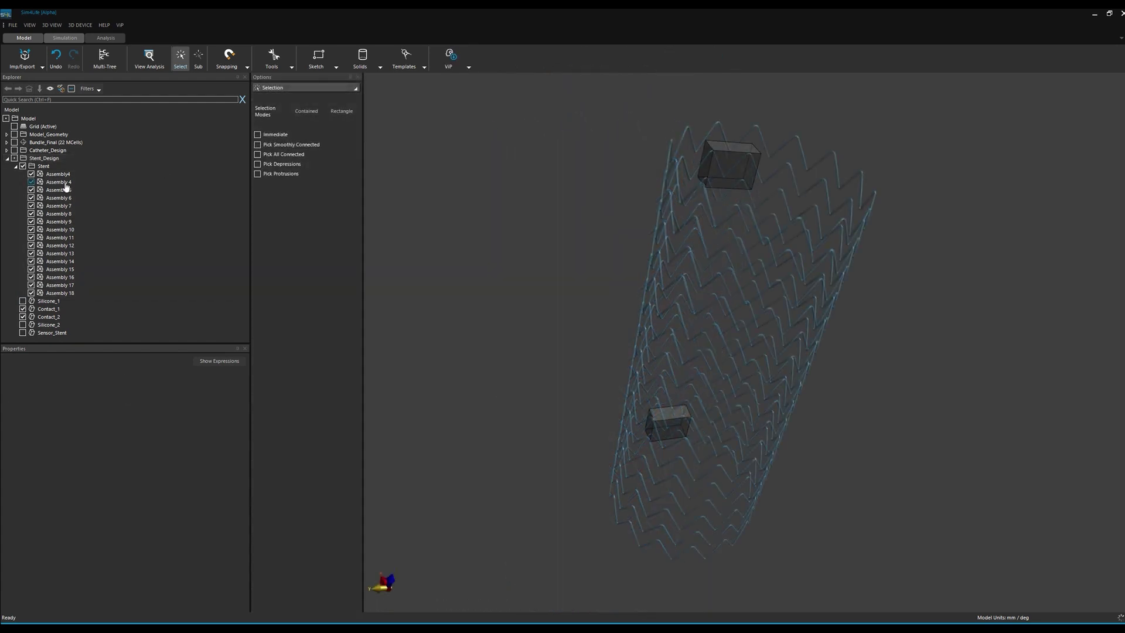
- Select Assembly4 through Assembly 18 plus Contact_2 and bring up their Remesh settings
drag(58, 174, 59, 295)
ctrl+click(47, 319)
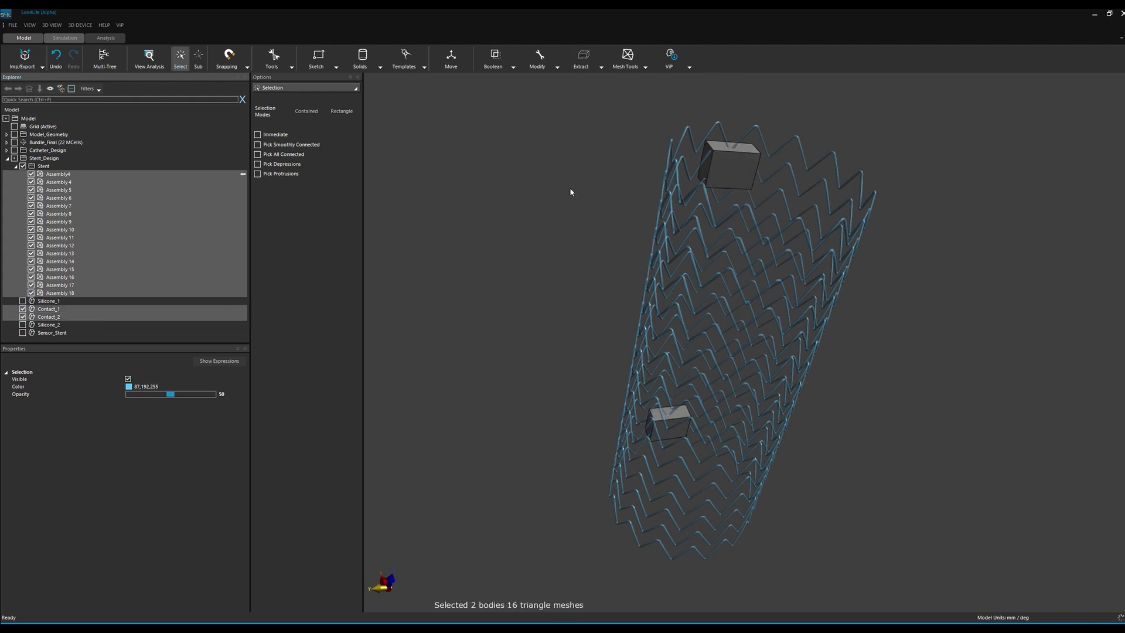
click(627, 56)
click(631, 78)
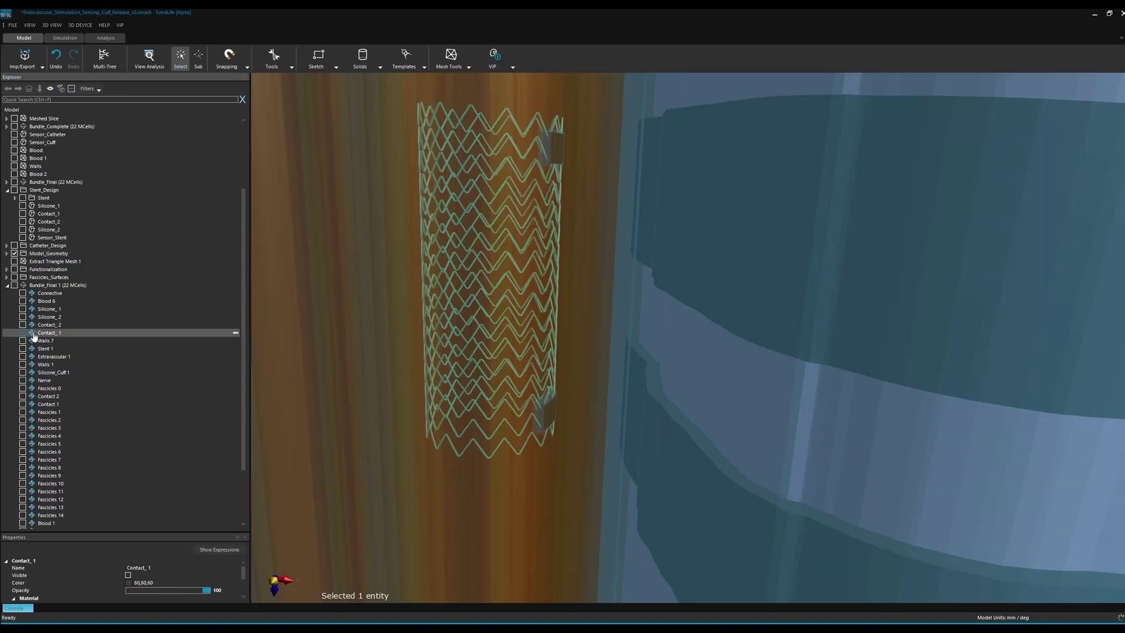
- Toggle the ViP panel, then add Patch_Fascicles 4 to the selection
click(494, 56)
click(498, 154)
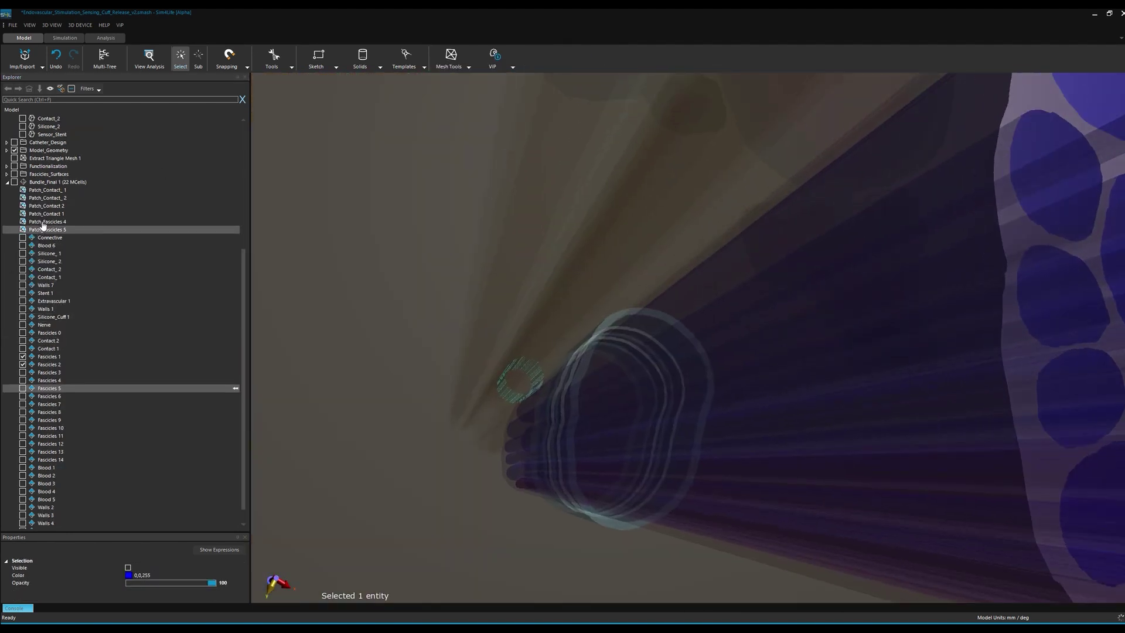
ctrl+click(42, 222)
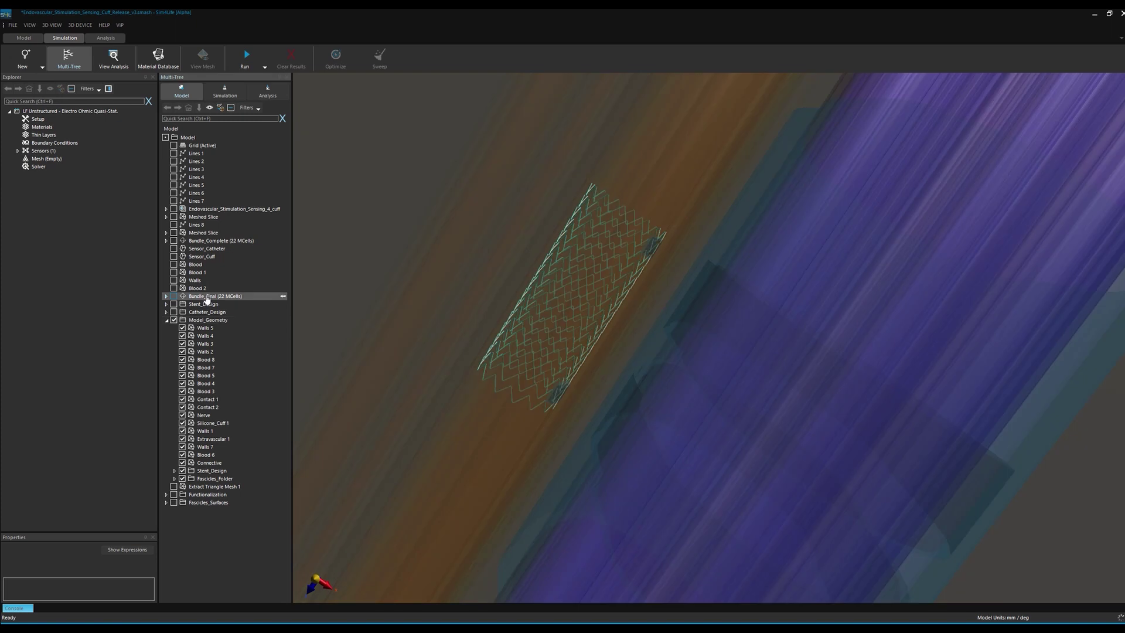
- Assign Bundle_Final to the LF simulation, and Contact 1, Contact 2, Extravascular 1, Silicone_Cuff 1 to Fat
drag(89, 112, 88, 112)
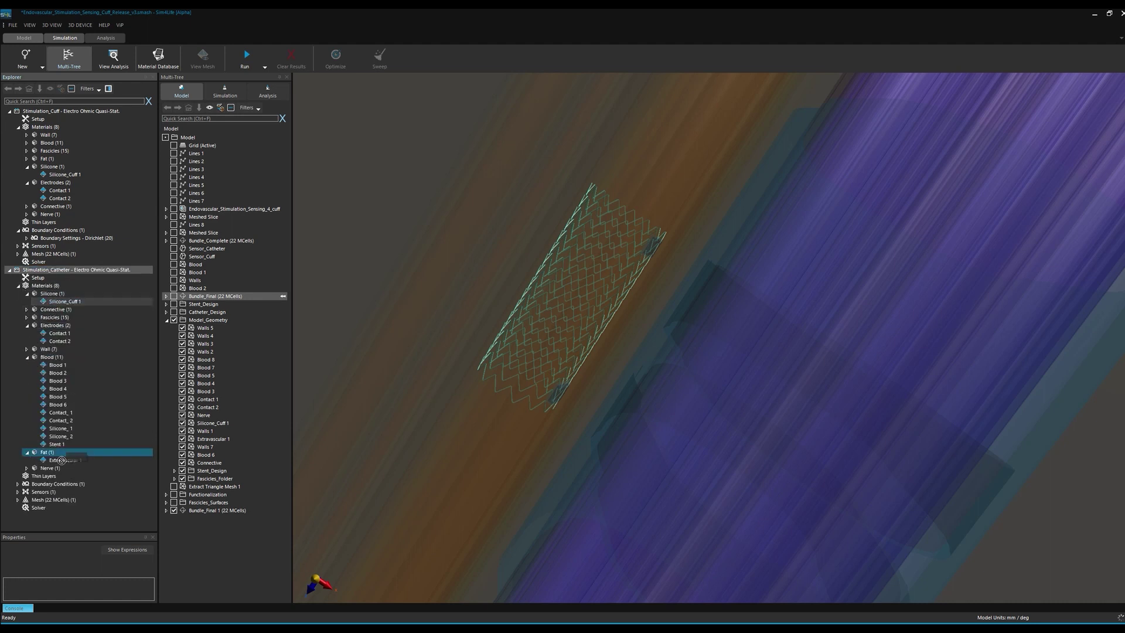
drag(61, 460, 47, 452)
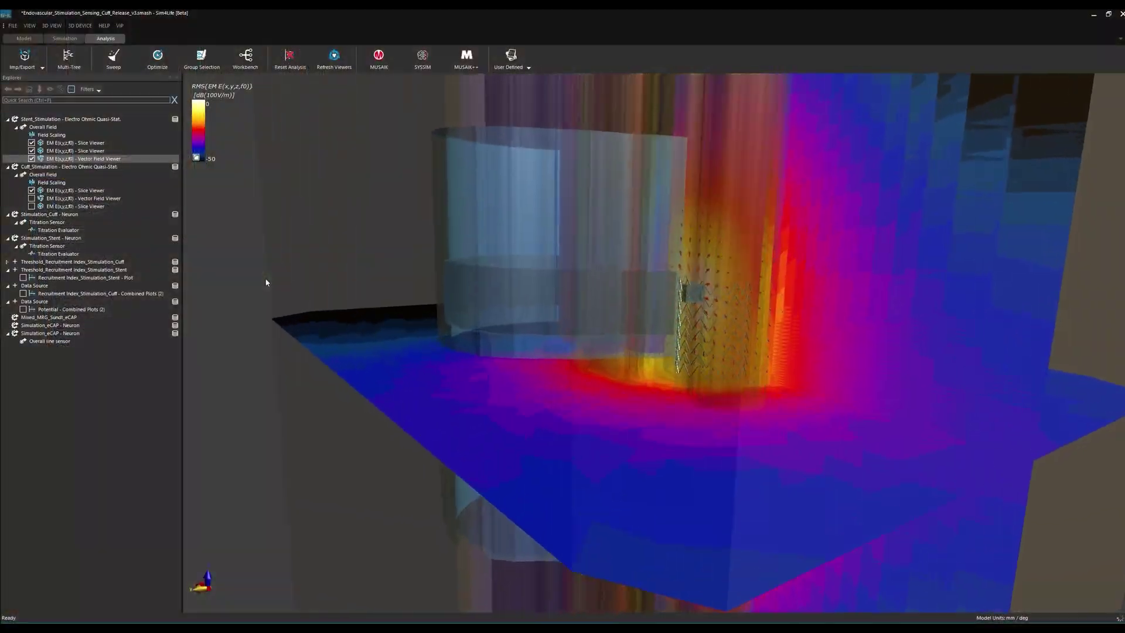
scroll(265, 282, up, 10)
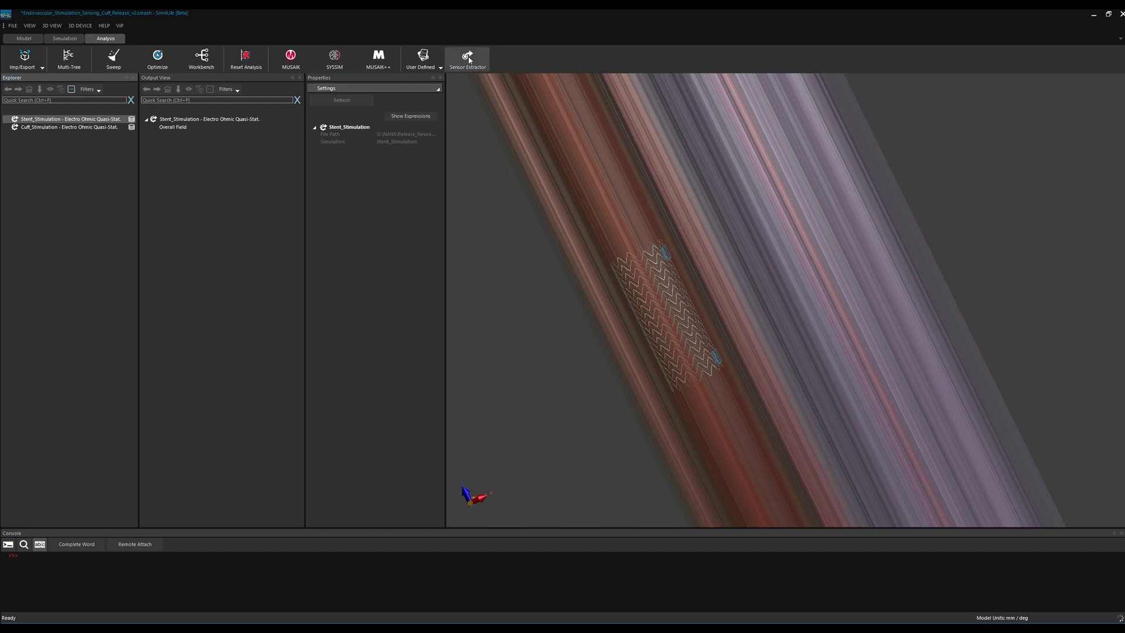
- Add an Overall Field sensor extractor to Stent_Simulation
click(468, 60)
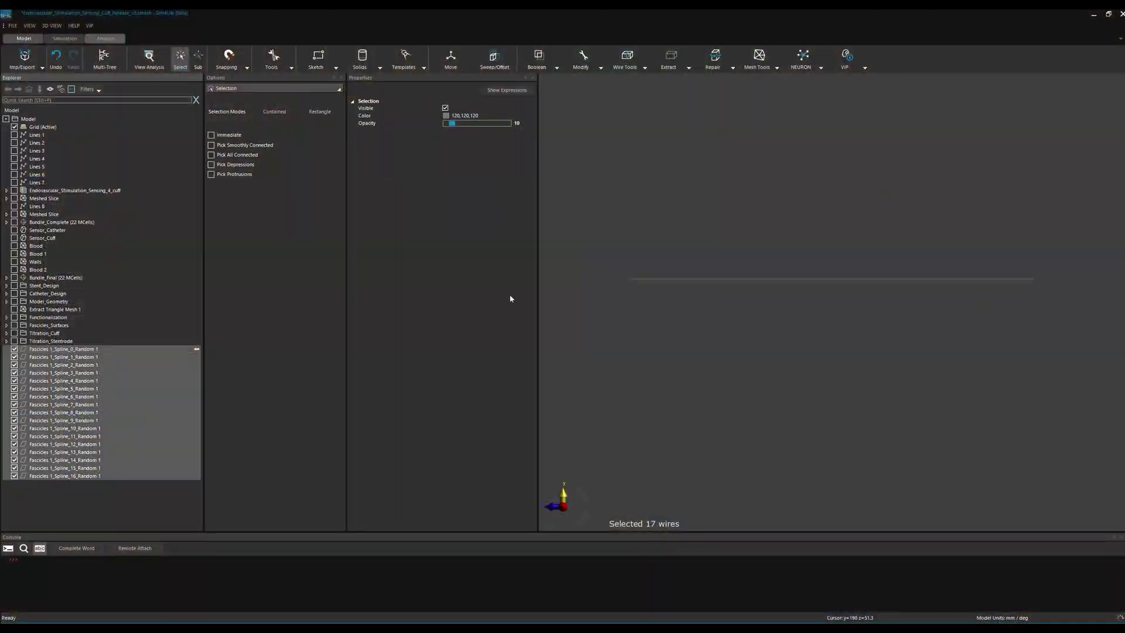
- Discretize the fascicle spline wires into SENN neurons with a 15 µm axon diameter
click(821, 67)
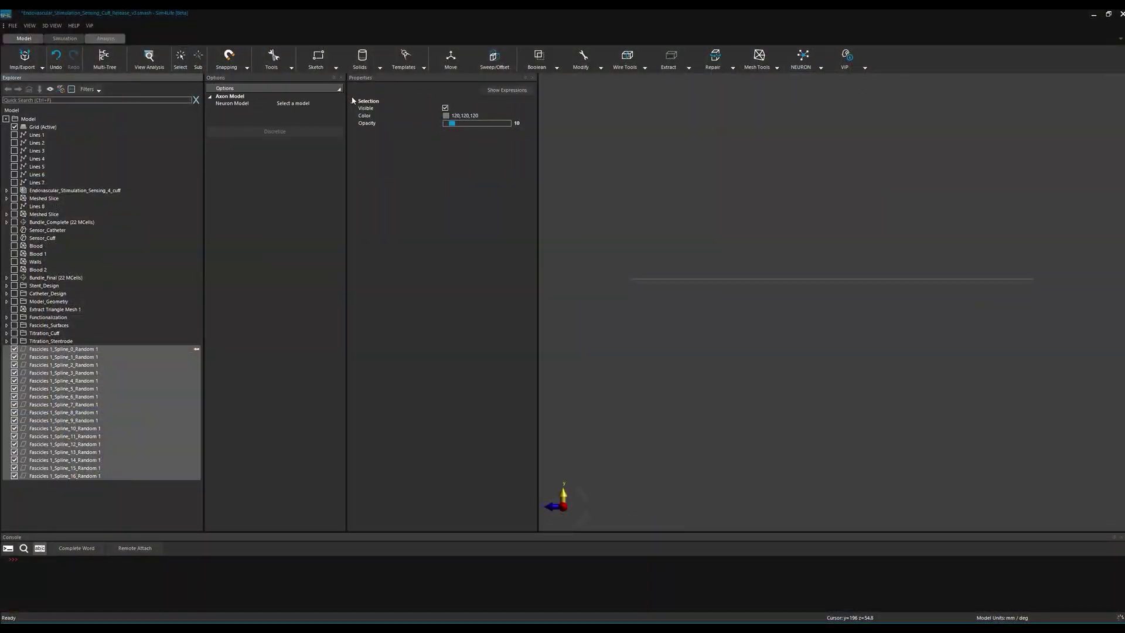
click(308, 104)
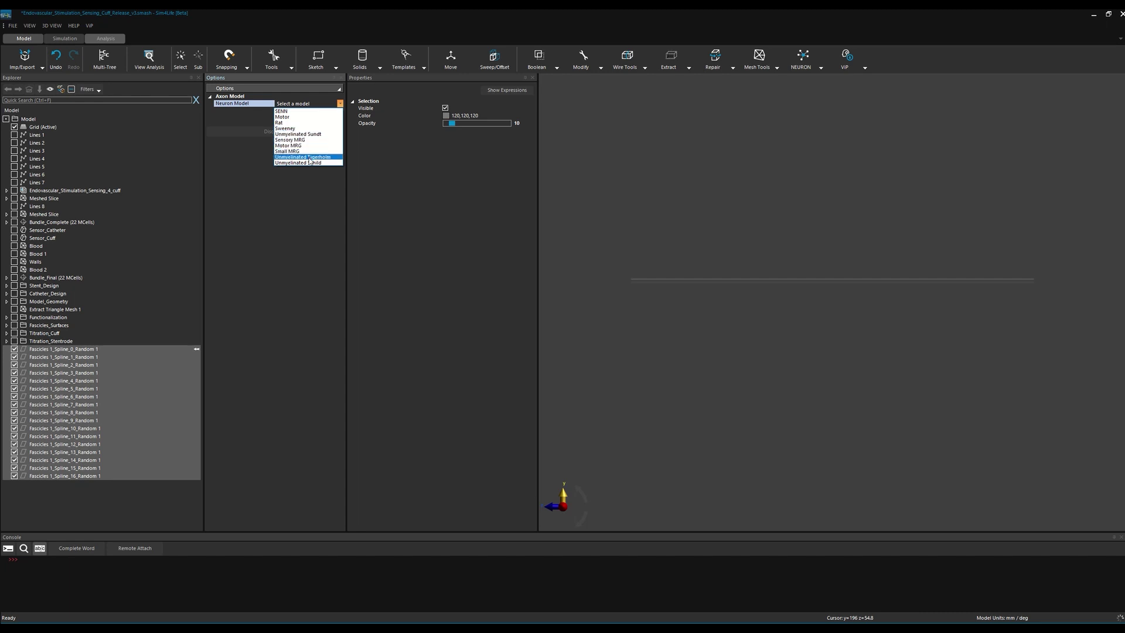
click(296, 112)
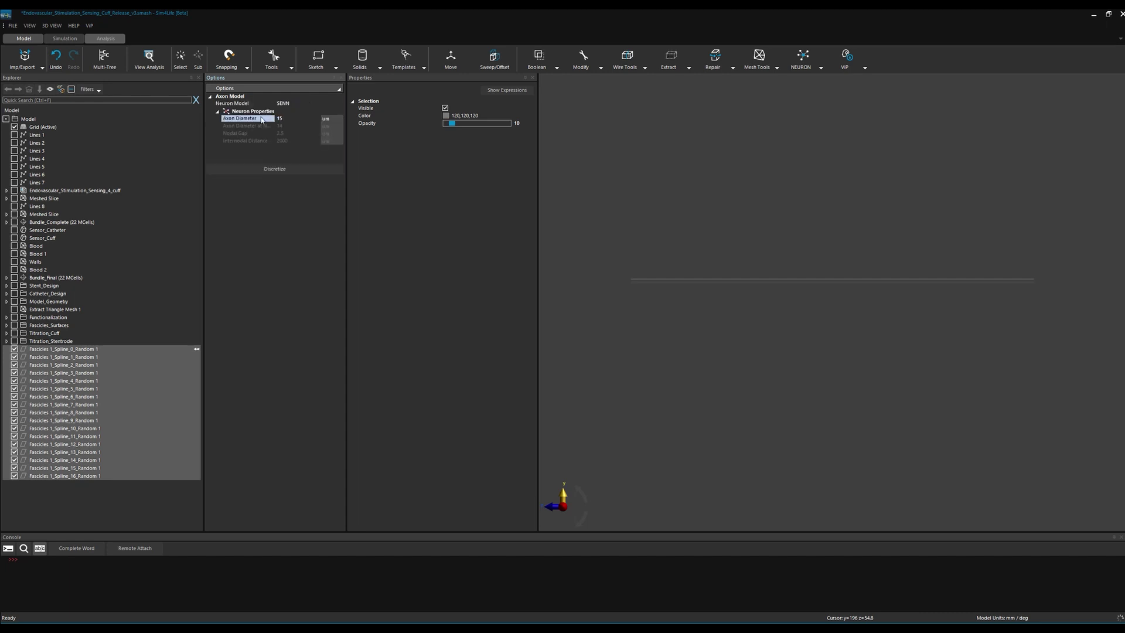
click(273, 170)
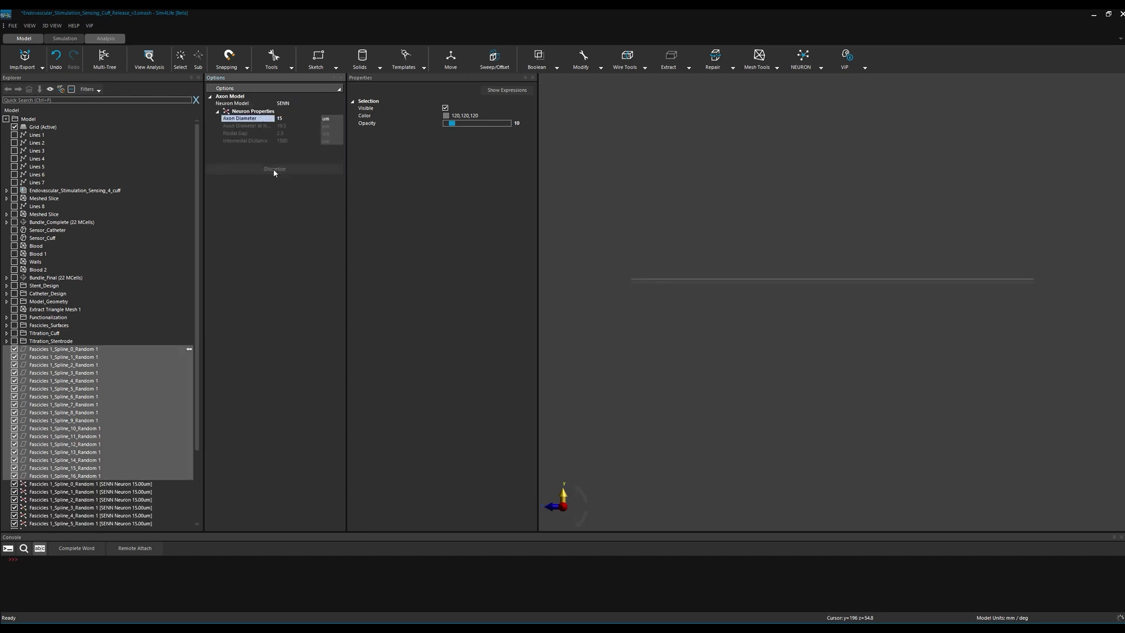
- Inspect the first SENN neuron and display its section centres
click(122, 400)
click(803, 59)
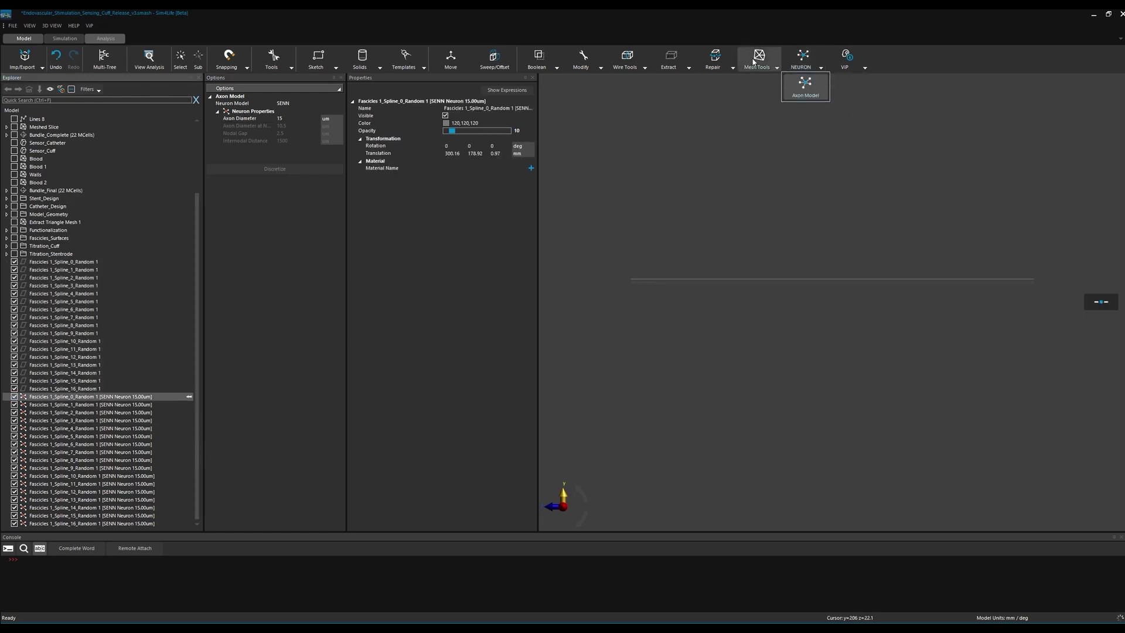
click(1101, 305)
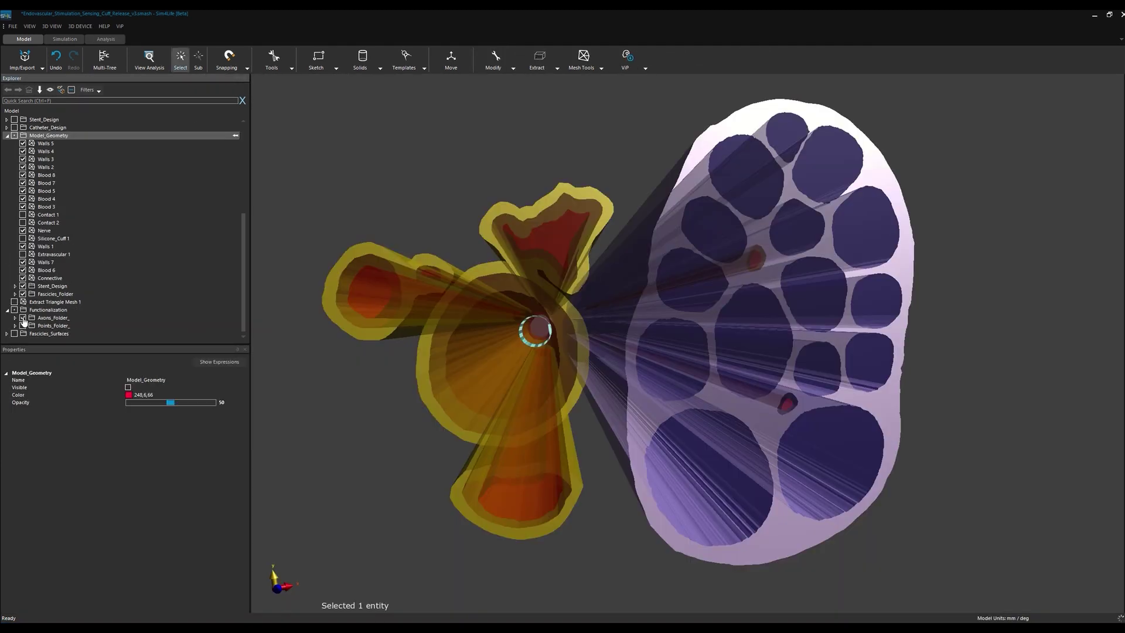
- Make the Axons_Folder visible and select it to list Splines_Fascicles 1–15 and the Points_Folder
click(23, 318)
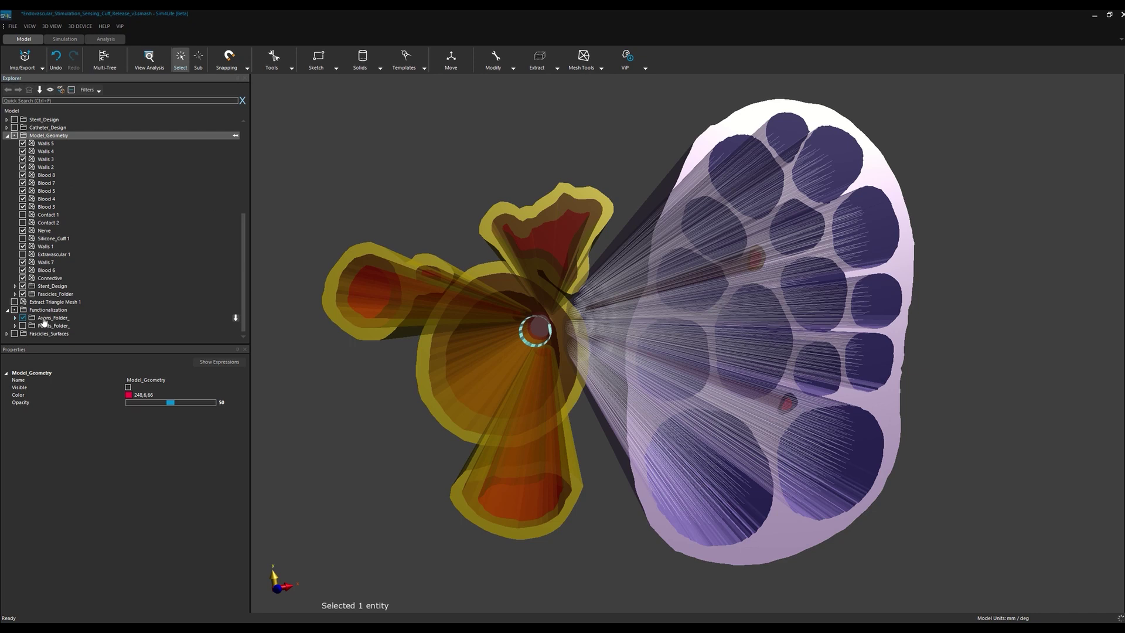
click(44, 318)
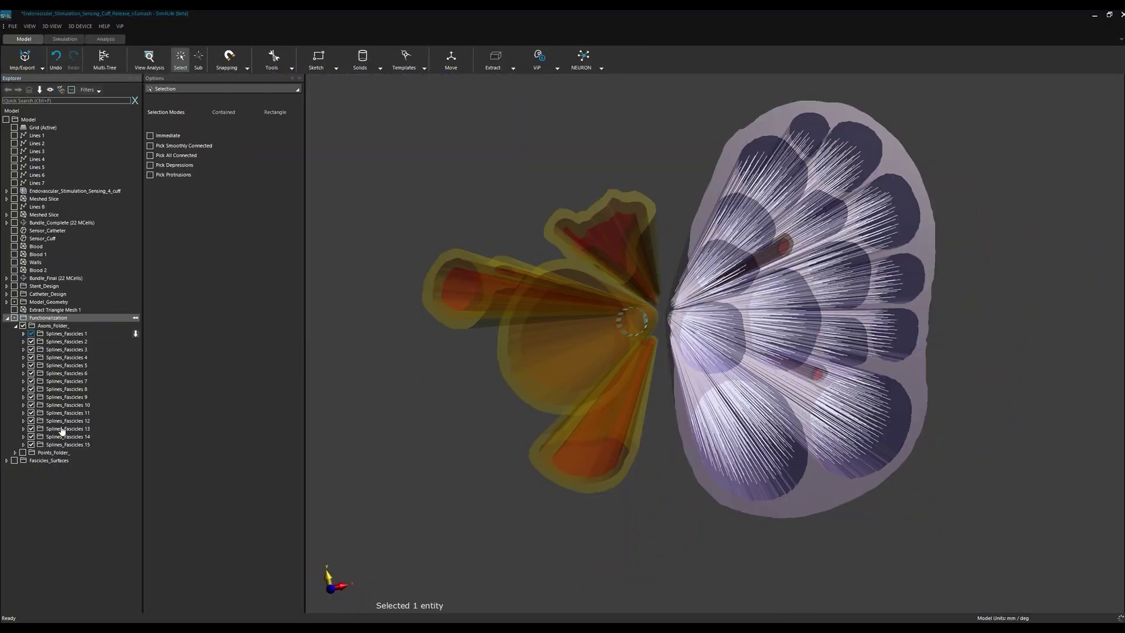
- Give the first ten fascicle spline groups the Motor neuron model with a 5.7 axon diameter
shift+click(62, 404)
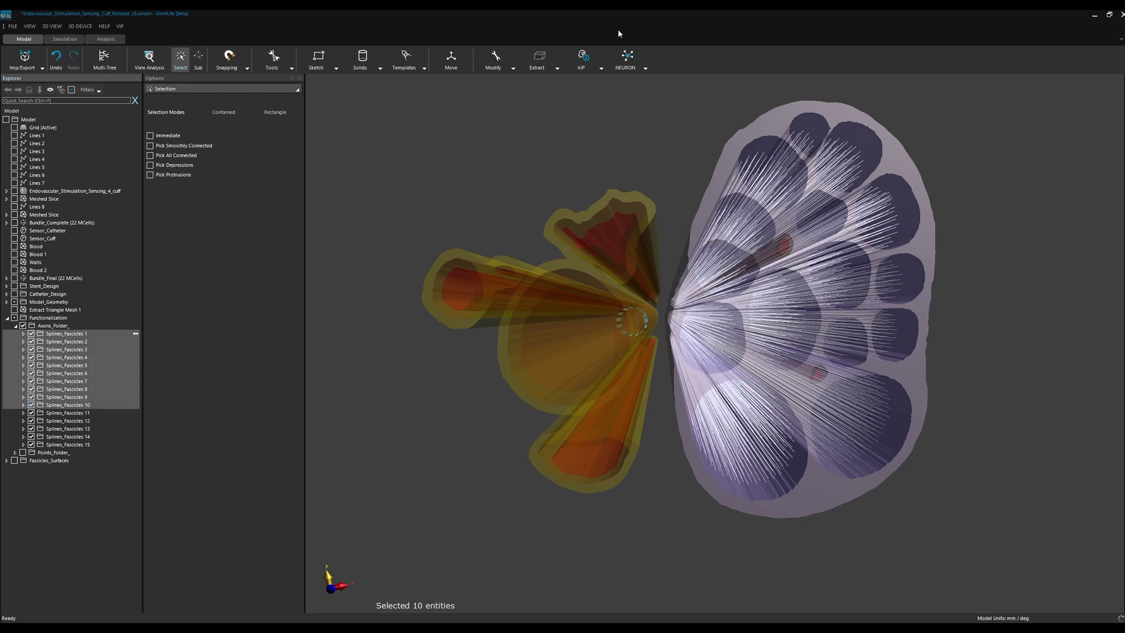
click(627, 59)
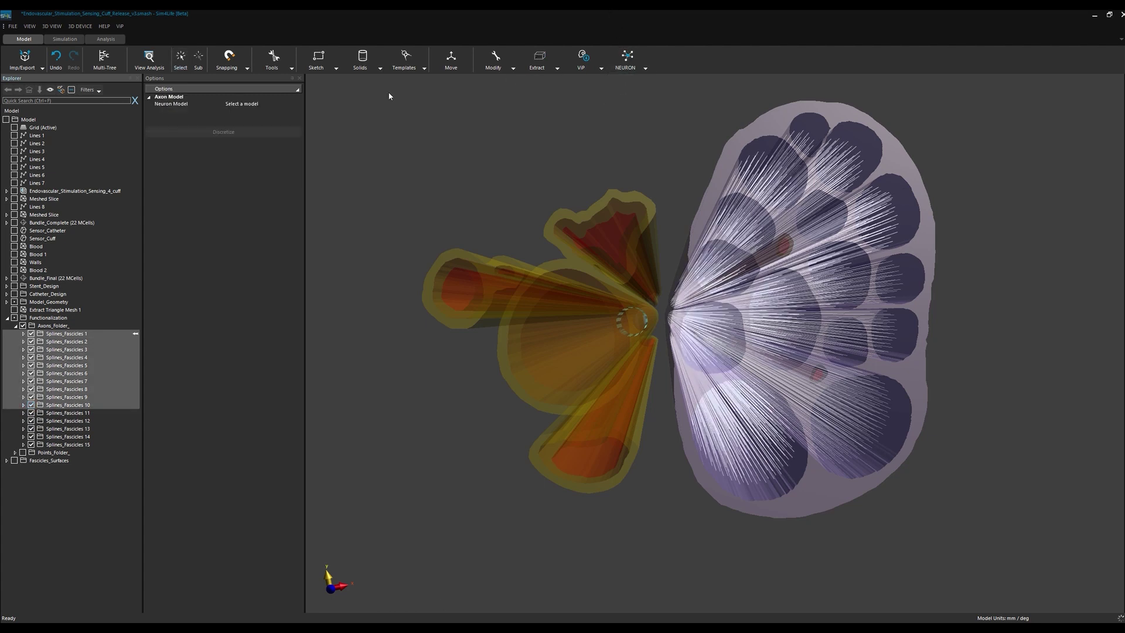
click(295, 105)
click(281, 115)
click(298, 119)
scroll(296, 132, up, 2)
click(294, 127)
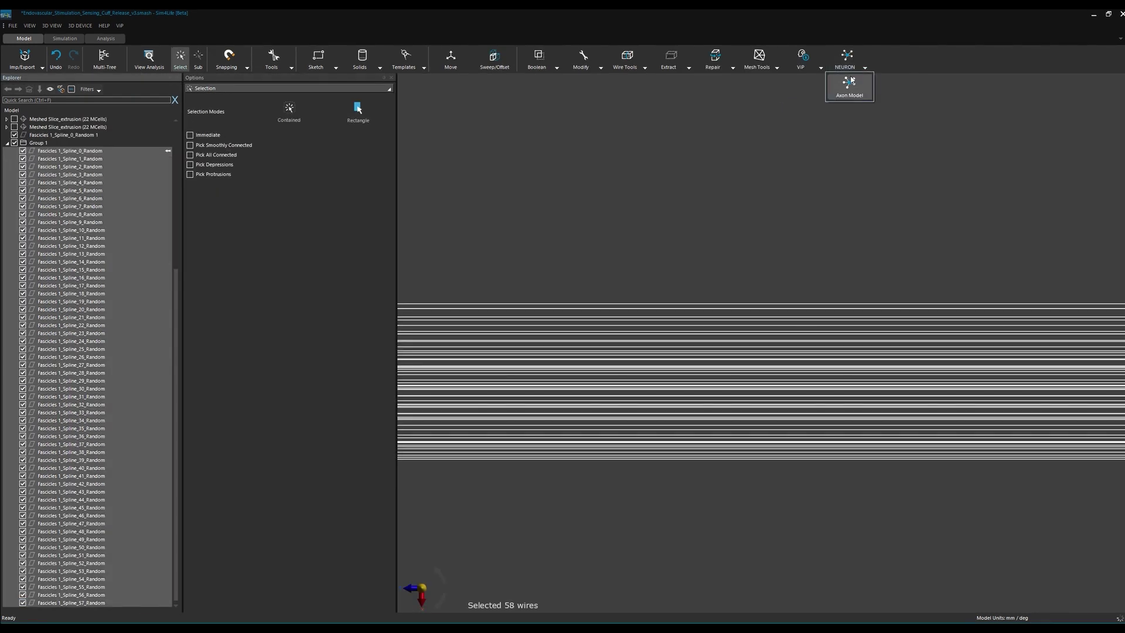
- Switch the neuron model to SENN and discretize the splines into SENN neurons
click(339, 103)
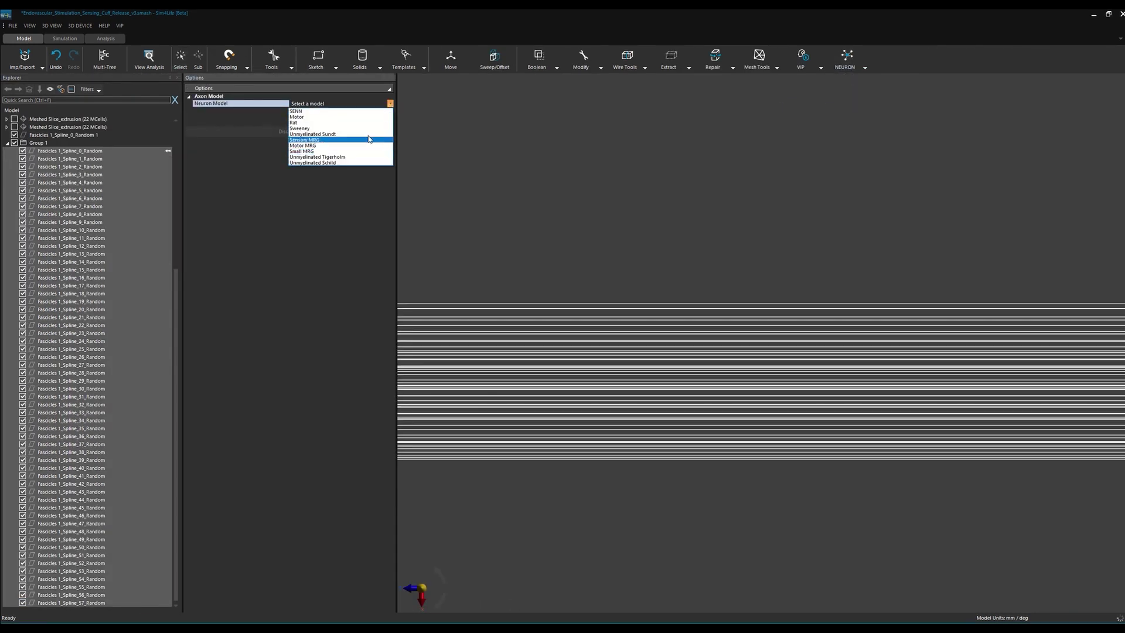
click(296, 111)
click(289, 169)
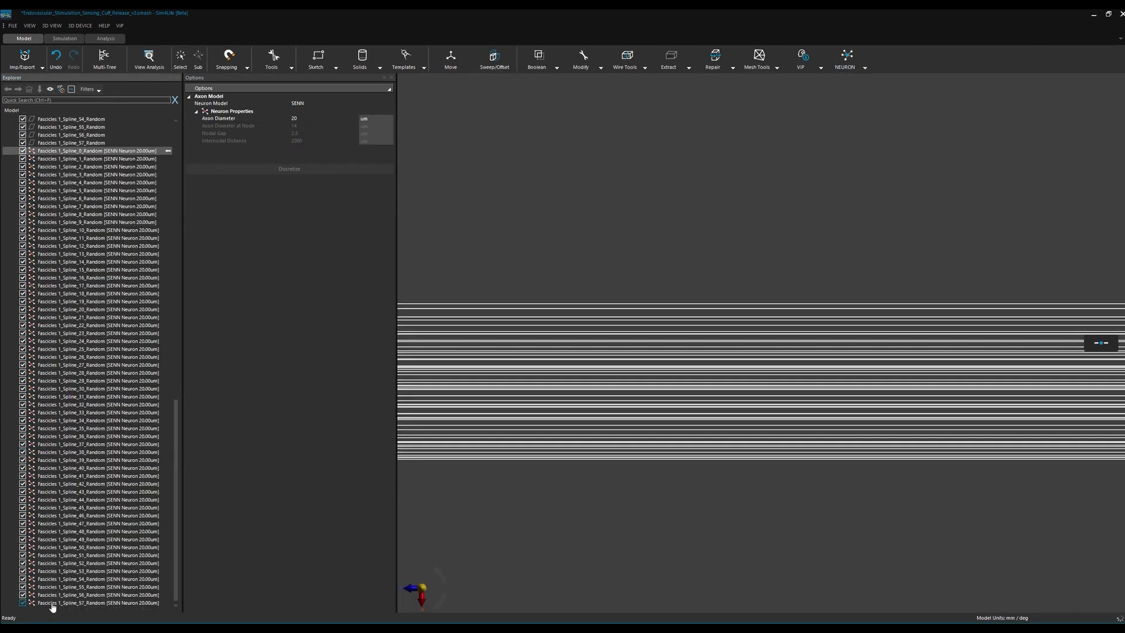
- Rediscretize all SENN neuron entries as Motor neurons, with section centres shown
shift+click(52, 603)
click(1099, 342)
click(340, 201)
click(295, 210)
click(289, 341)
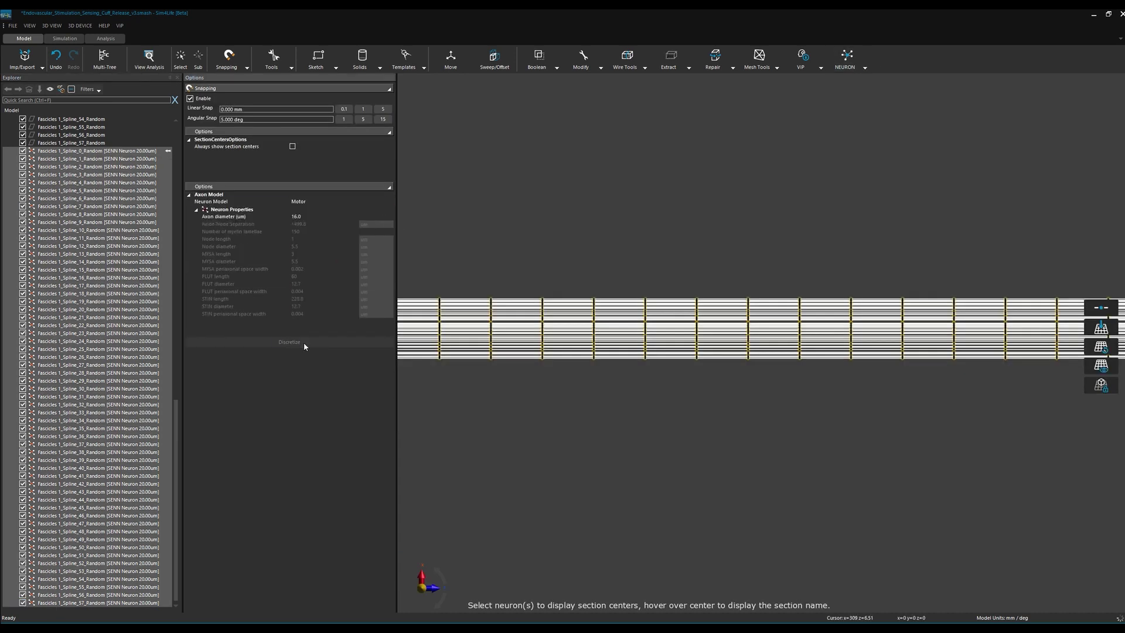
middle_drag(691, 182, 473, 511)
scroll(473, 511, up, 3)
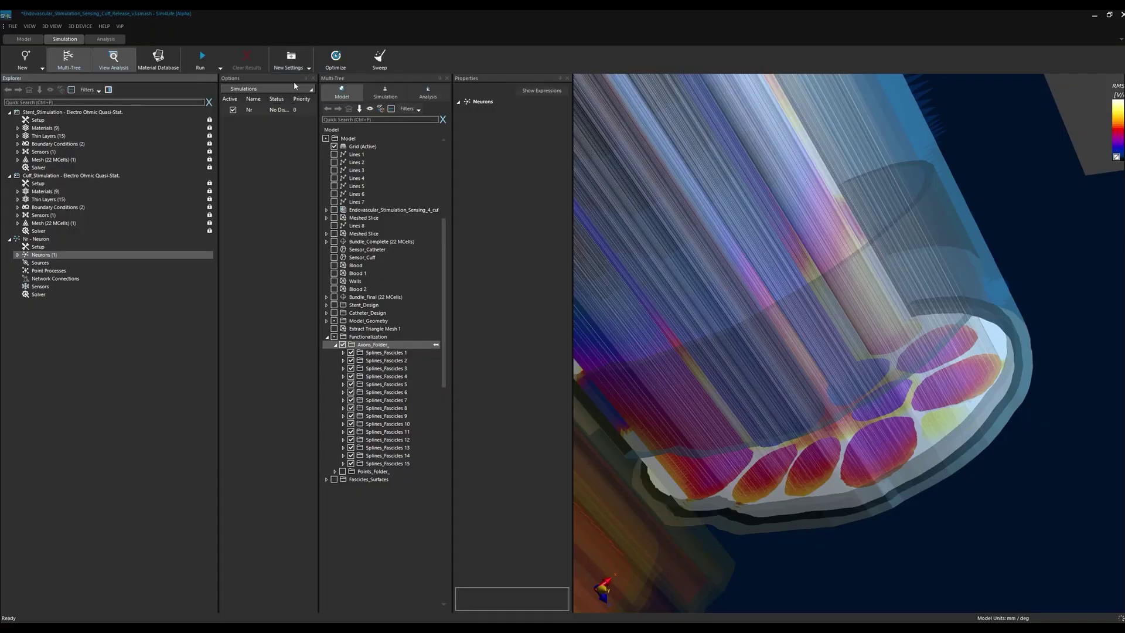
- Add the Axons_Folder neurons to the neuron simulation and set the source pulse to Bipolar
click(75, 263)
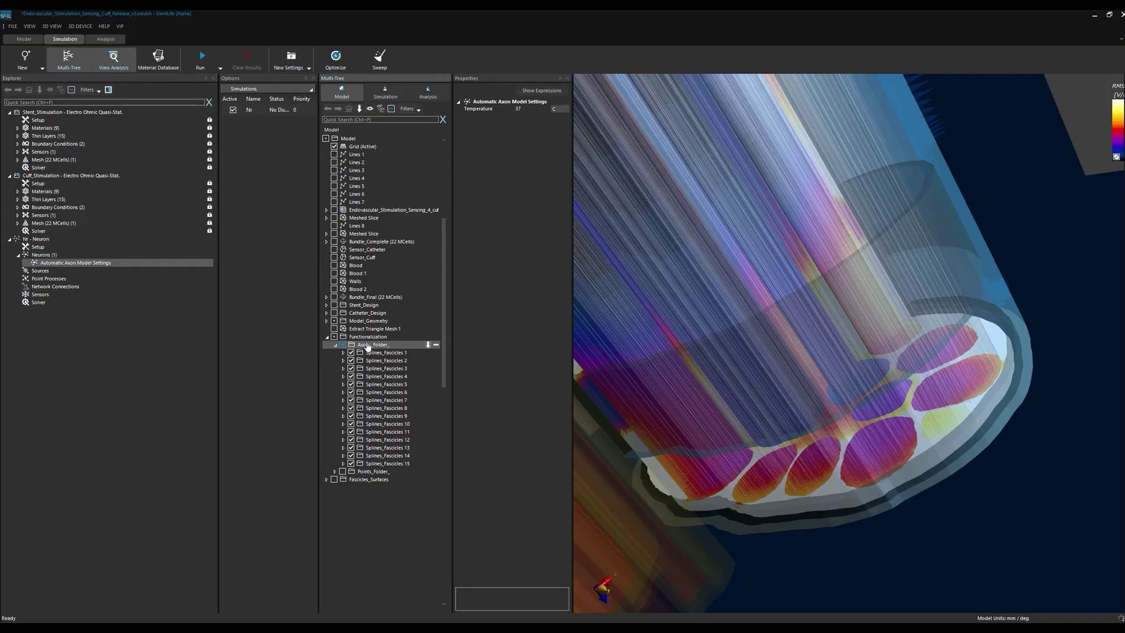
drag(375, 344, 80, 264)
click(57, 286)
click(566, 116)
click(566, 130)
- Preview the bipolar pulse shape and enable Perform Titration in the simulation setup
click(335, 59)
click(688, 241)
click(38, 255)
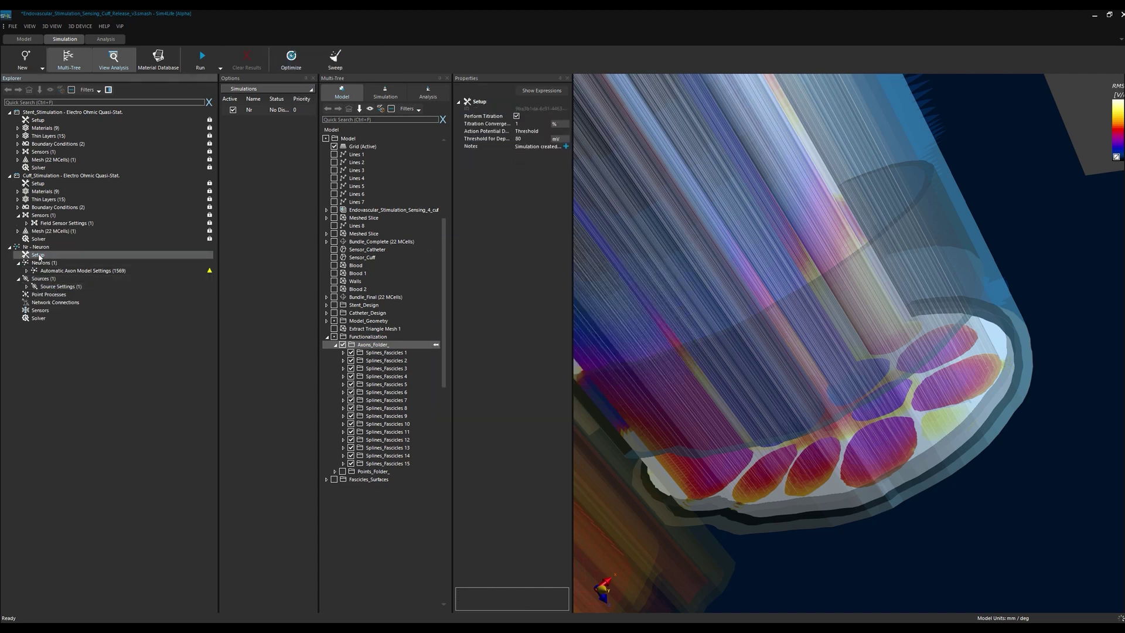
click(484, 116)
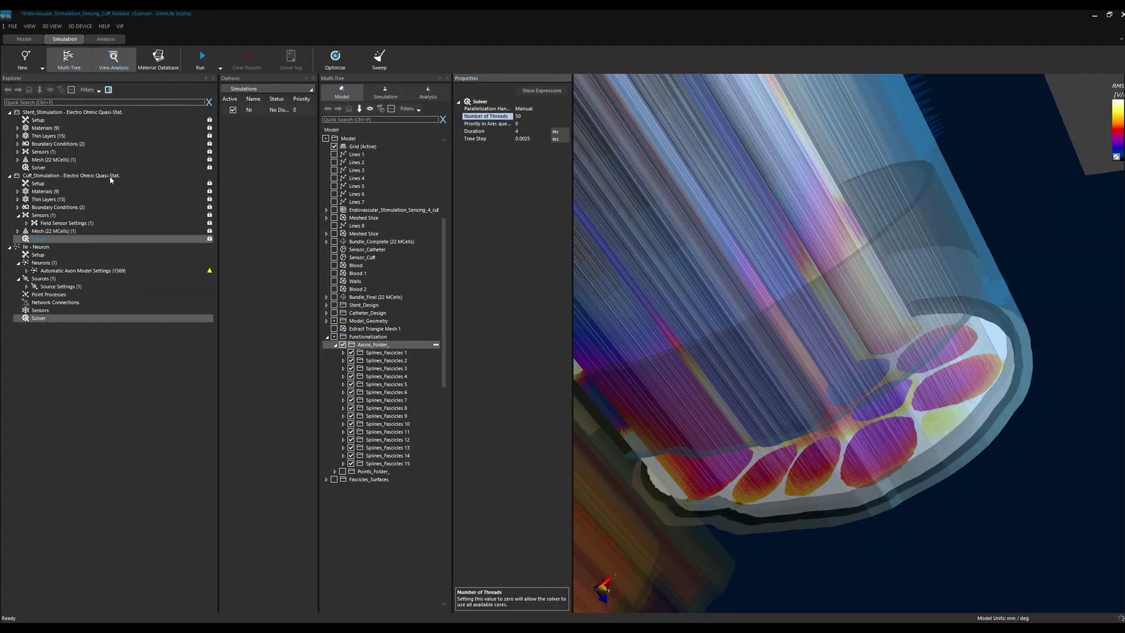
- Show the available network hosts in the Task Manager's Networking page
click(29, 26)
click(47, 112)
click(461, 227)
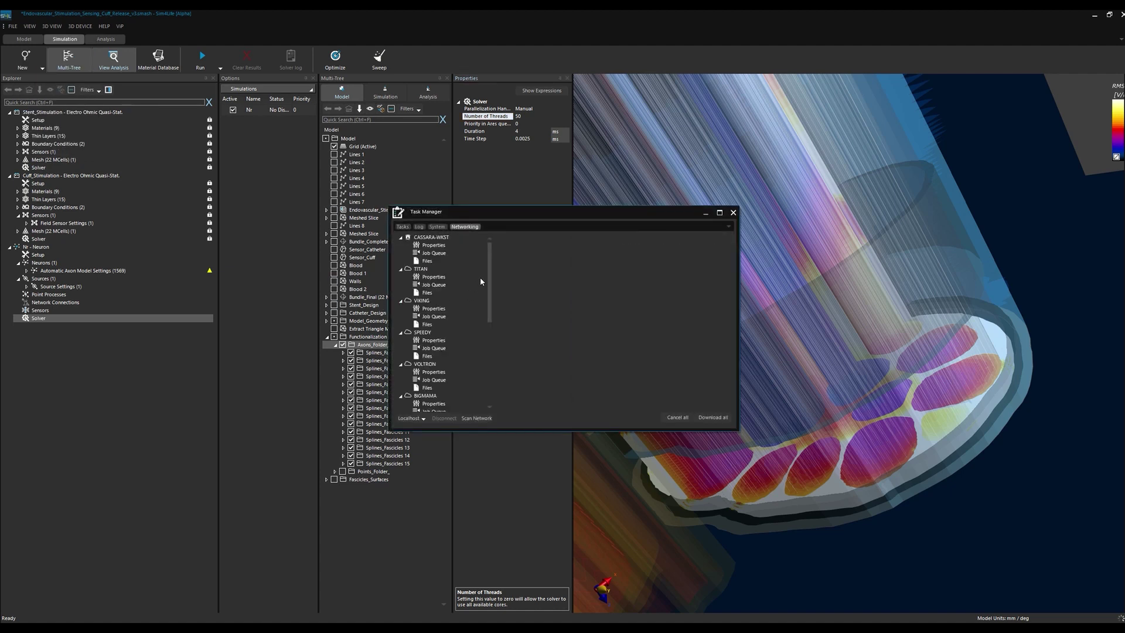
- Scroll the Networking host list, close the Task Manager and open the Run options
mouse_move(489, 278)
mouse_down()
mouse_move(489, 316)
mouse_move(490, 291)
mouse_up()
click(733, 212)
click(220, 68)
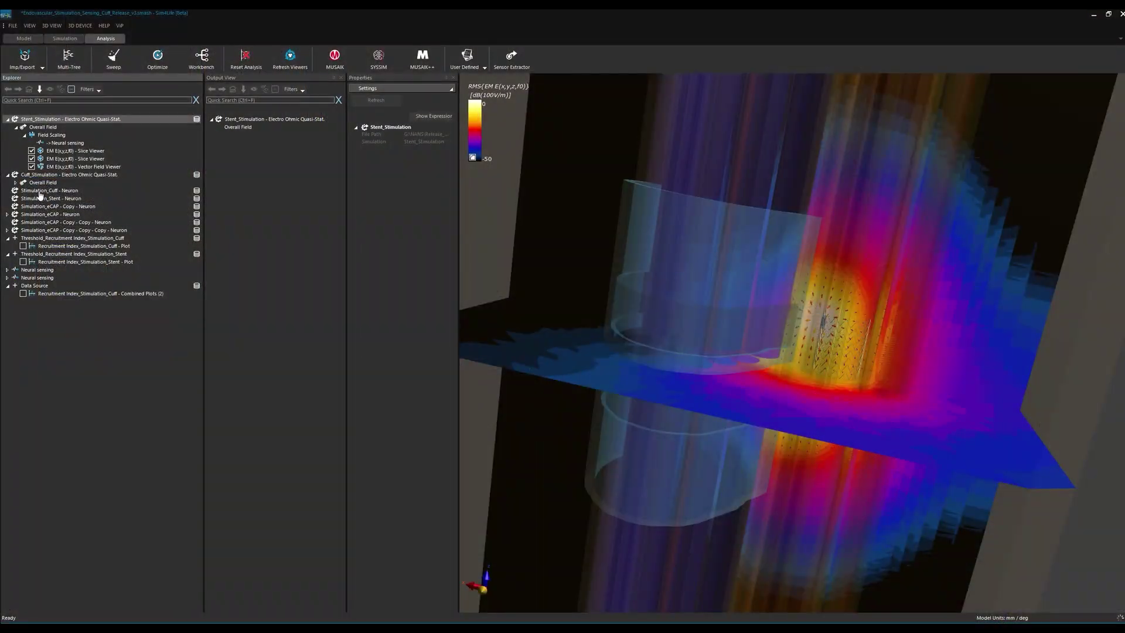
- Show the Stimulation_Cuff - Neuron Titration Sensor results in an enlarged top-left table
click(40, 191)
double_click(235, 144)
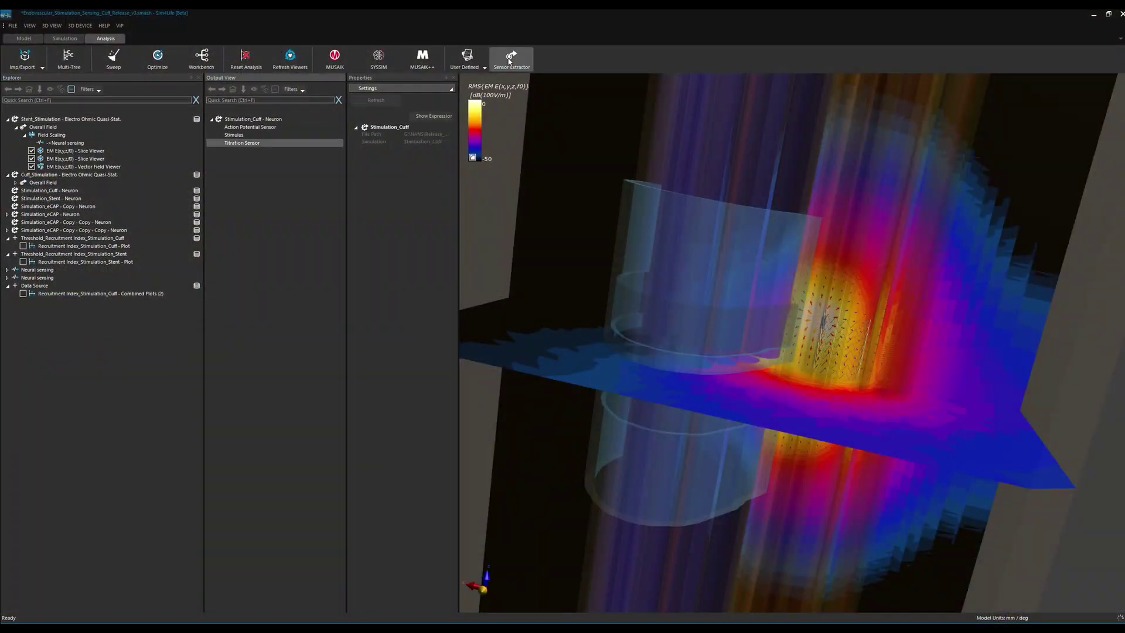
click(552, 60)
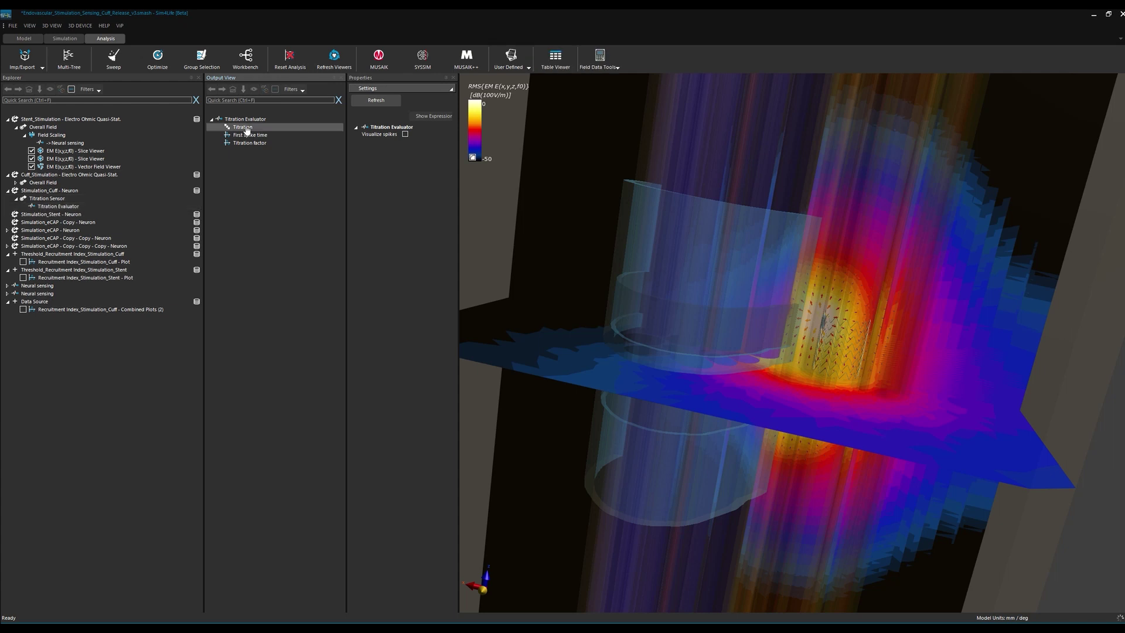
drag(580, 179, 389, 33)
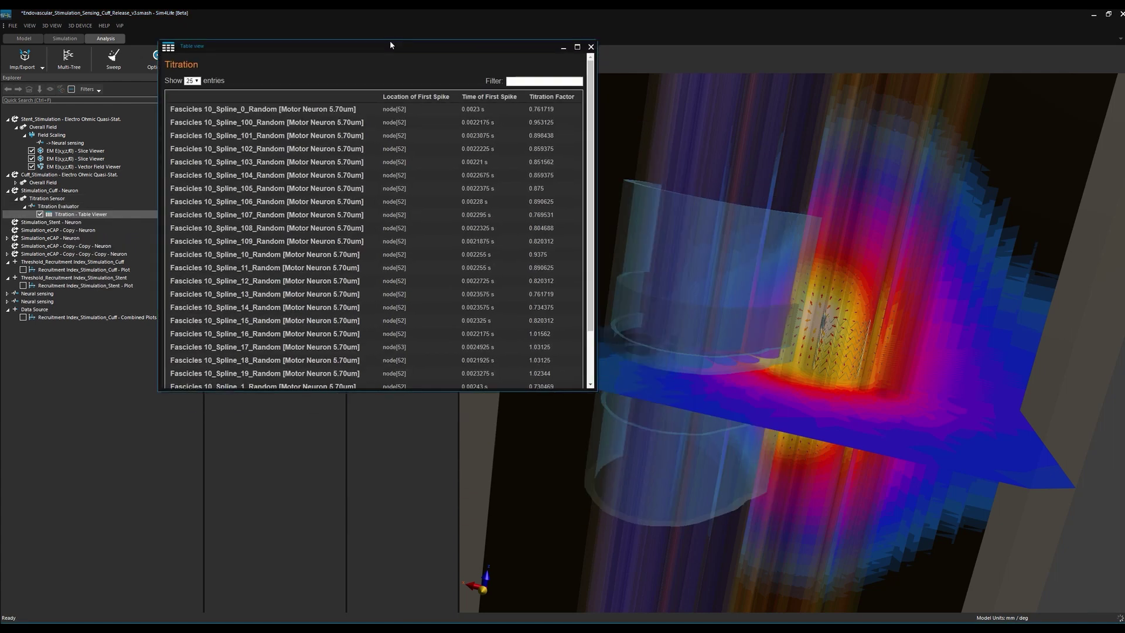
drag(418, 380, 363, 609)
- Display and arrange the cuff, stent and combined recruitment-curve plots
click(24, 270)
drag(628, 222, 876, 184)
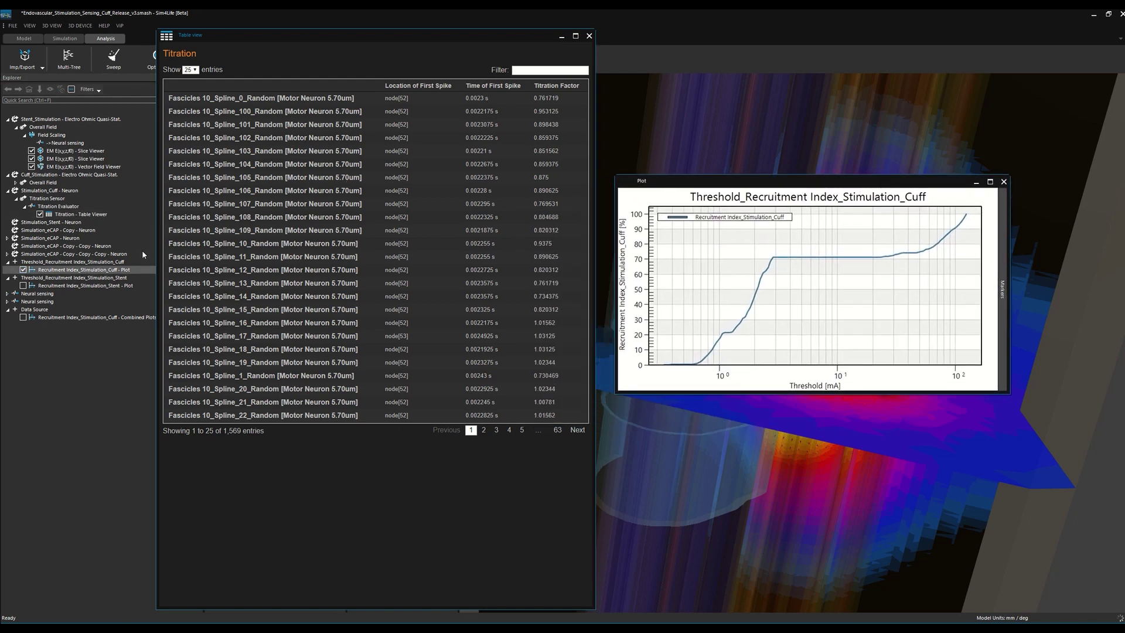
click(24, 286)
drag(577, 226, 819, 372)
click(23, 317)
drag(610, 218, 803, 226)
drag(639, 428, 640, 536)
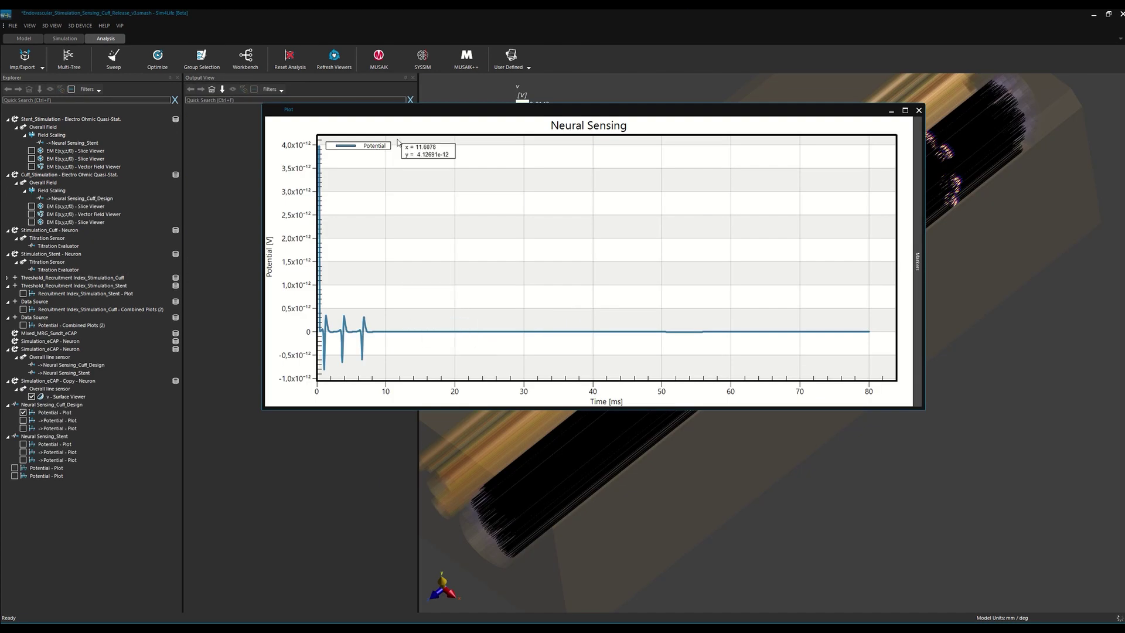
- Zoom the potential plot onto the three spikes within 0–12.5 ms
drag(403, 140, 319, 371)
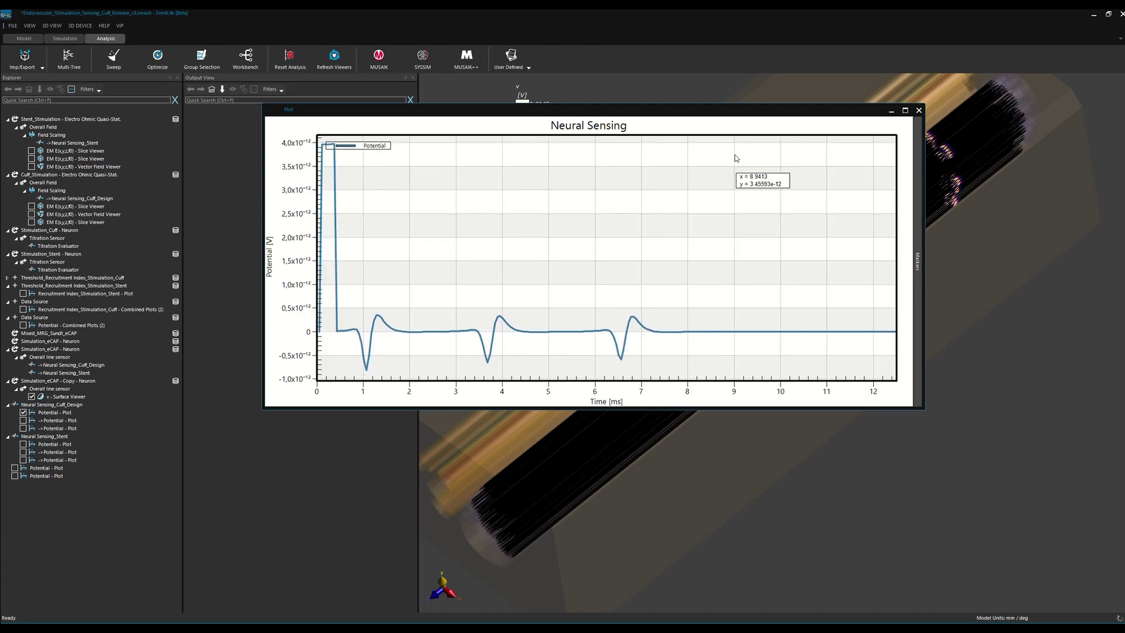
drag(700, 285, 323, 379)
drag(870, 171, 329, 387)
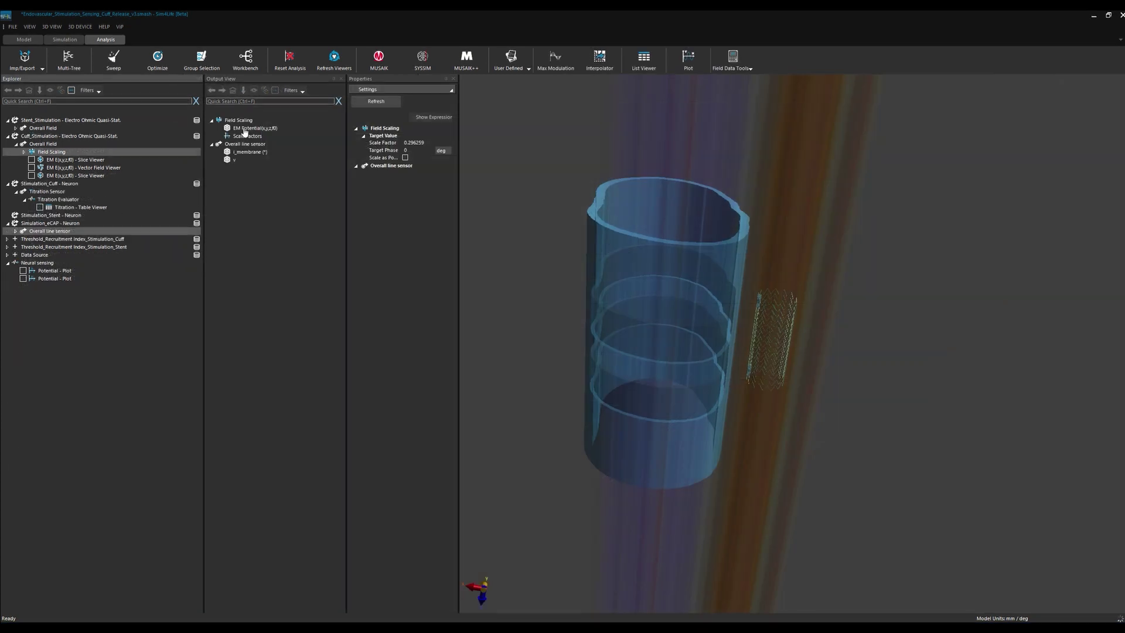
- Create a Neural sensing evaluator from EM Potential and i_membrane
click(245, 130)
ctrl+click(244, 152)
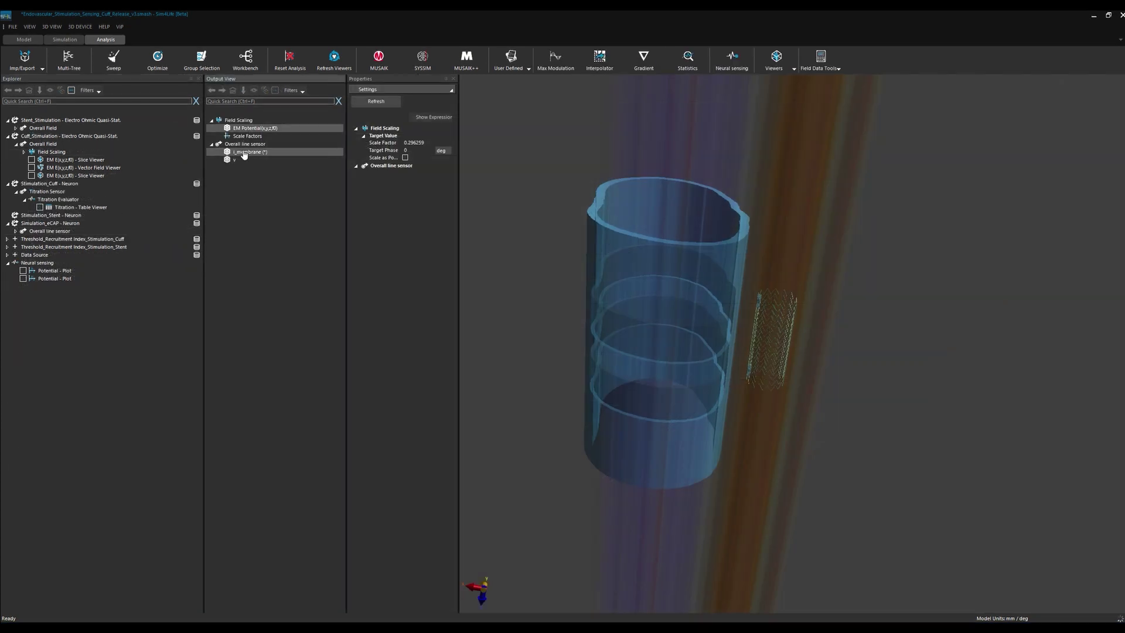
click(732, 61)
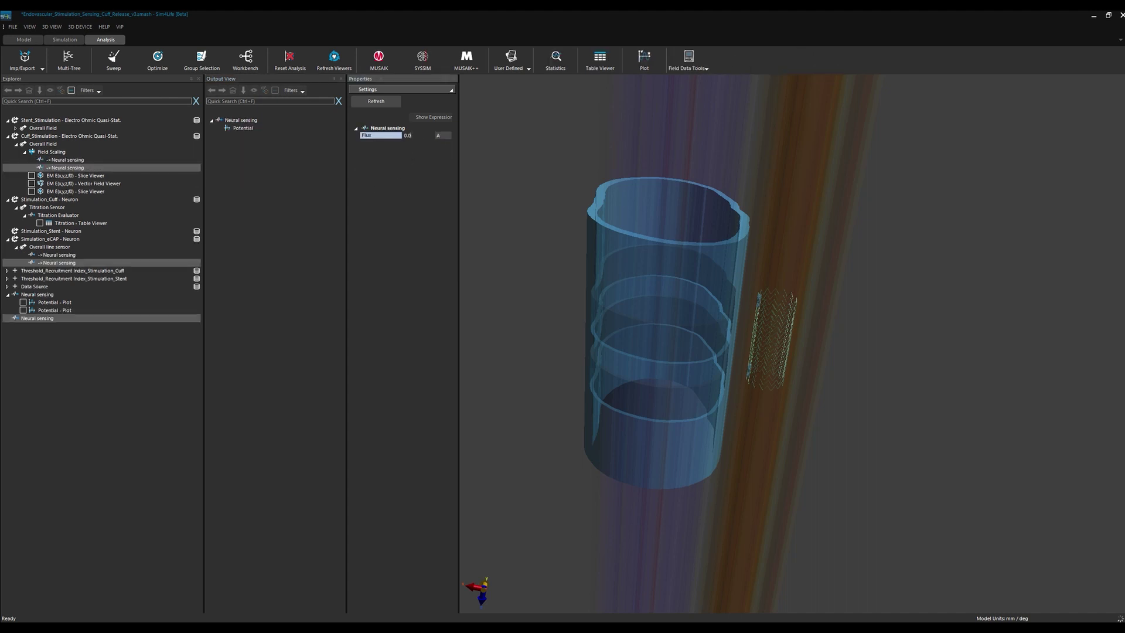
click(401, 136)
click(378, 104)
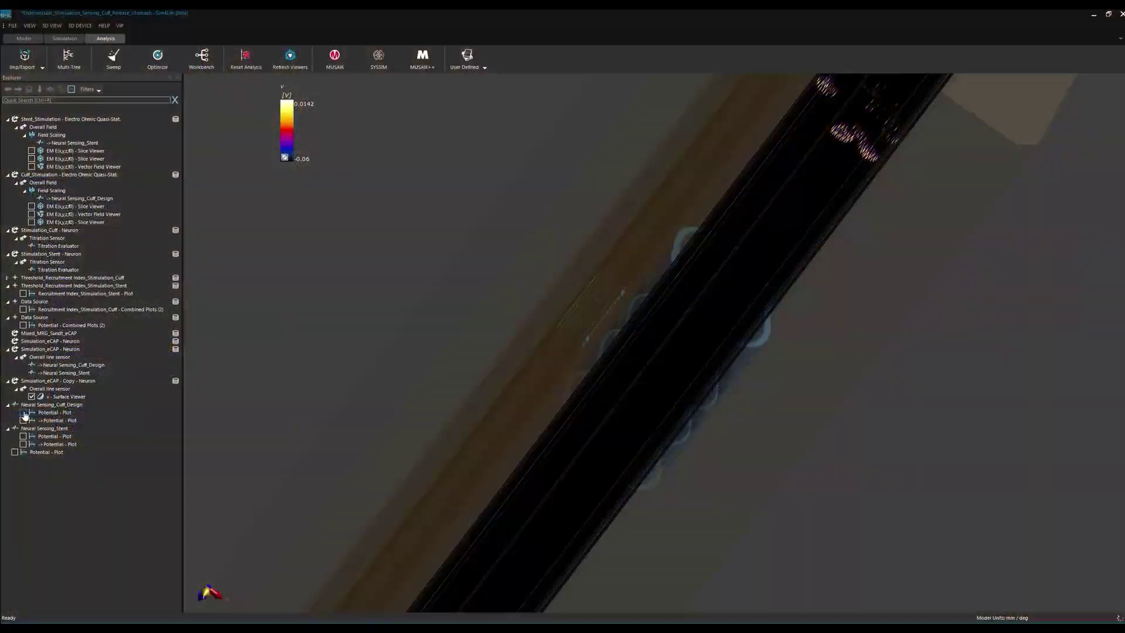
- Plot the cuff and stent neural sensing potentials side by side, each zoomed onto one spike
click(25, 414)
drag(223, 341, 324, 222)
click(24, 440)
drag(316, 89, 798, 72)
drag(371, 258, 474, 428)
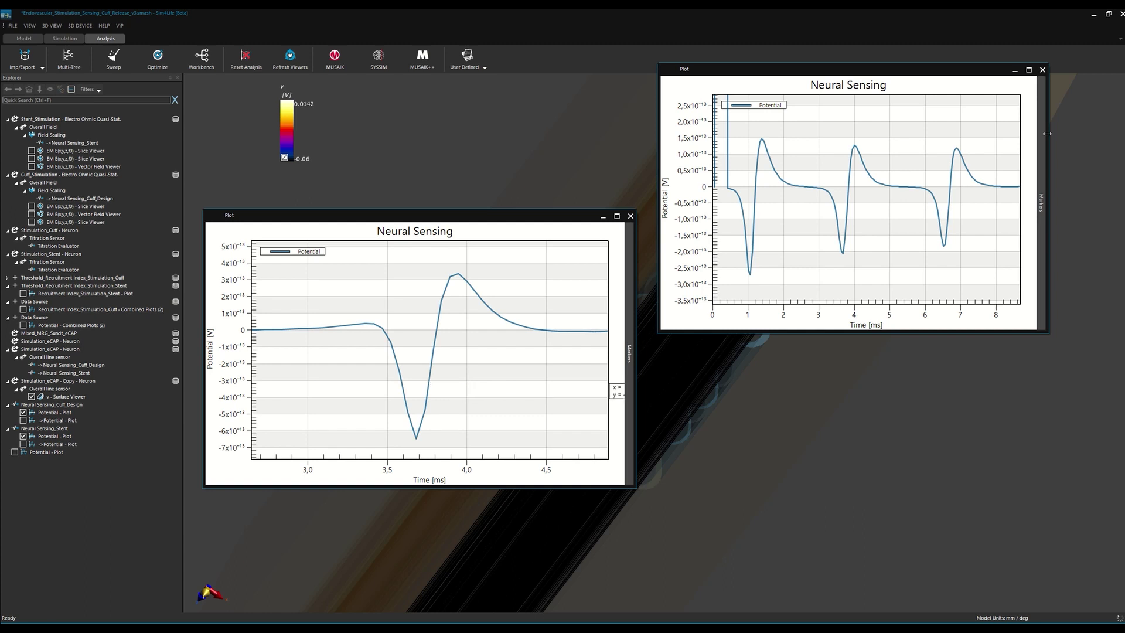
drag(805, 124, 909, 282)
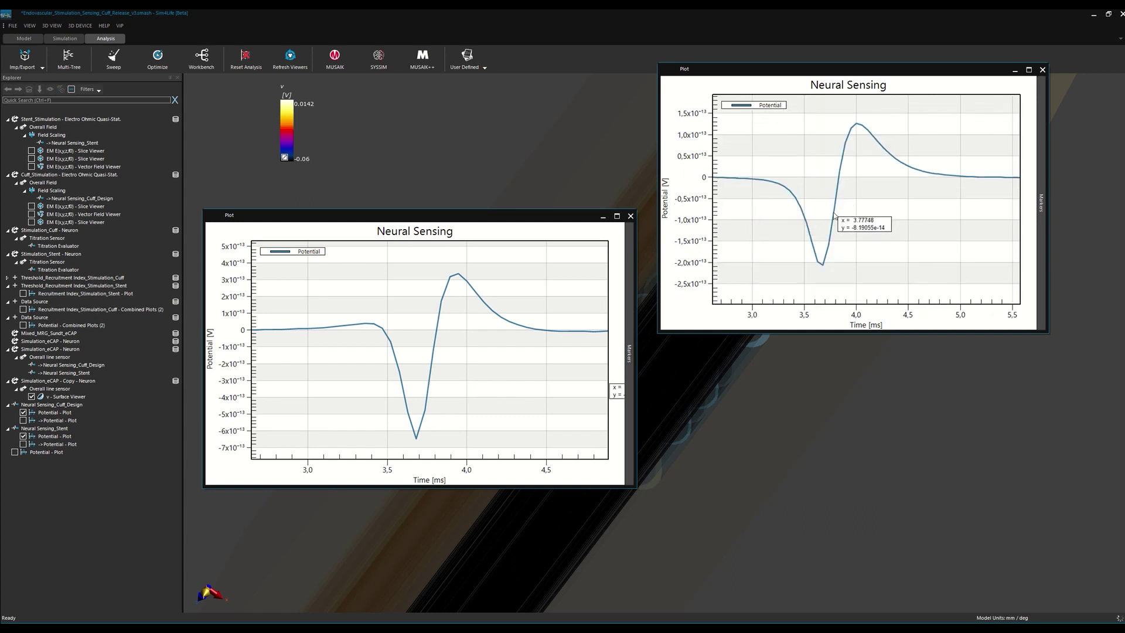
- Overlay cuff and stent potentials in a combined plot zoomed to about 2.6–6.1 ms
click(15, 452)
click(617, 111)
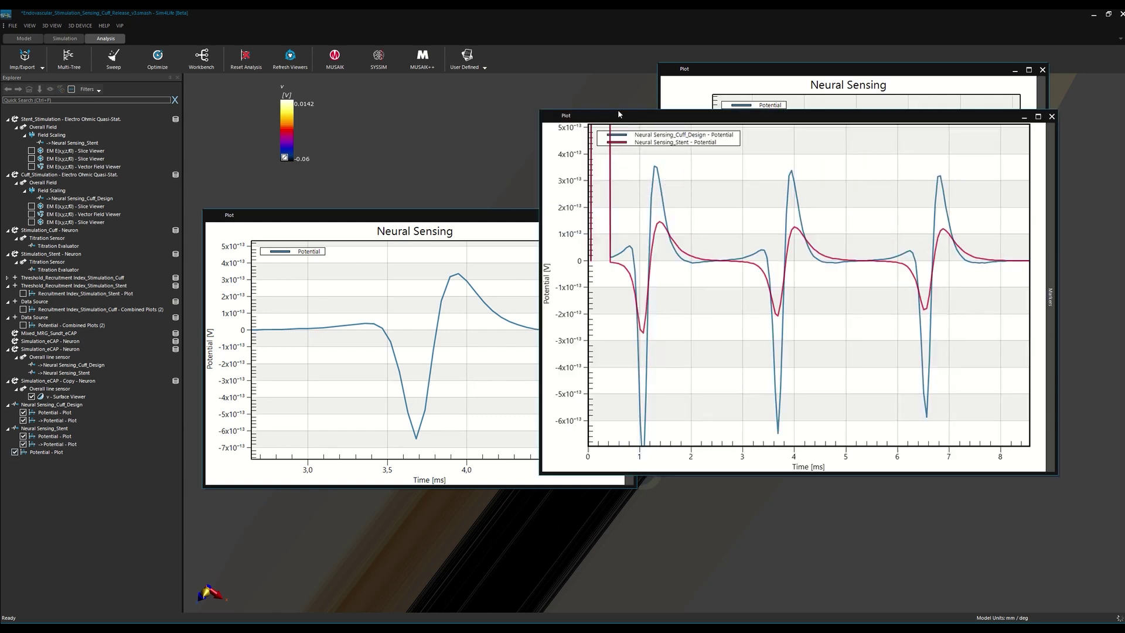
drag(724, 150, 904, 441)
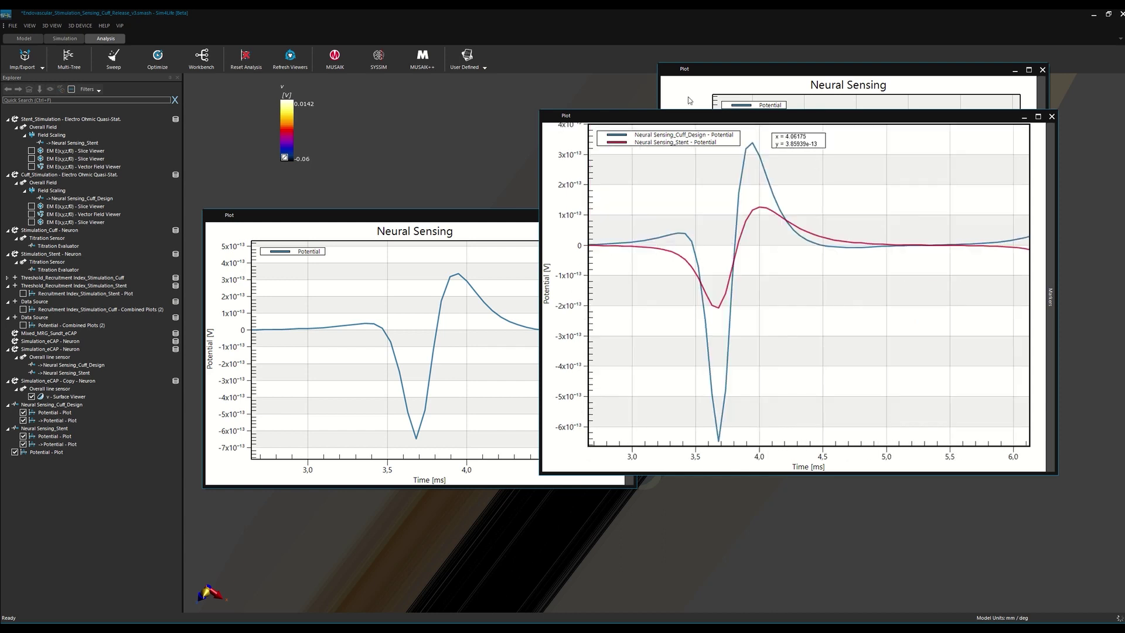